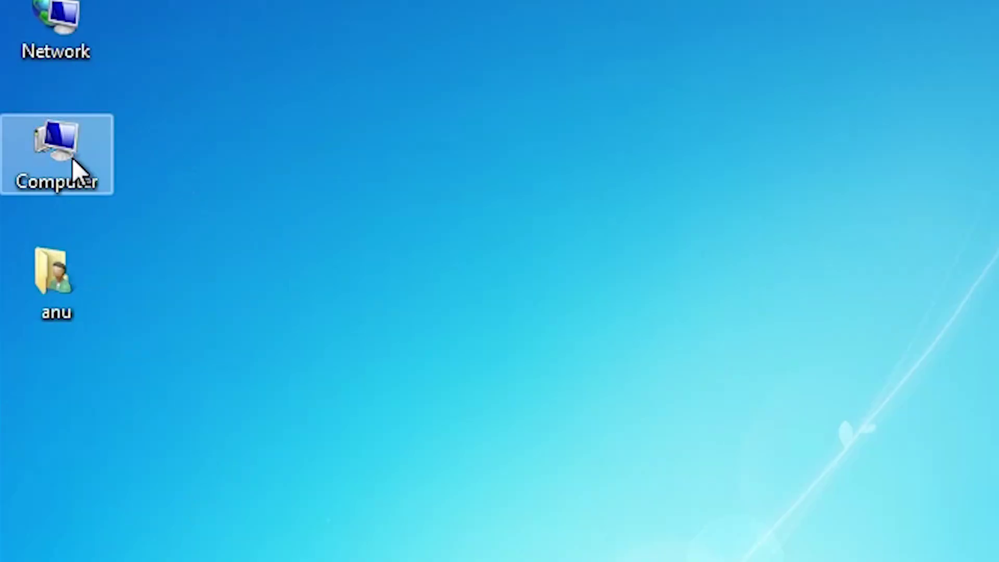
View this computer's system properties, then close the window.
{"action": "right_click", "coordinate": [72, 156]}
{"action": "left_click", "coordinate": [208, 441]}
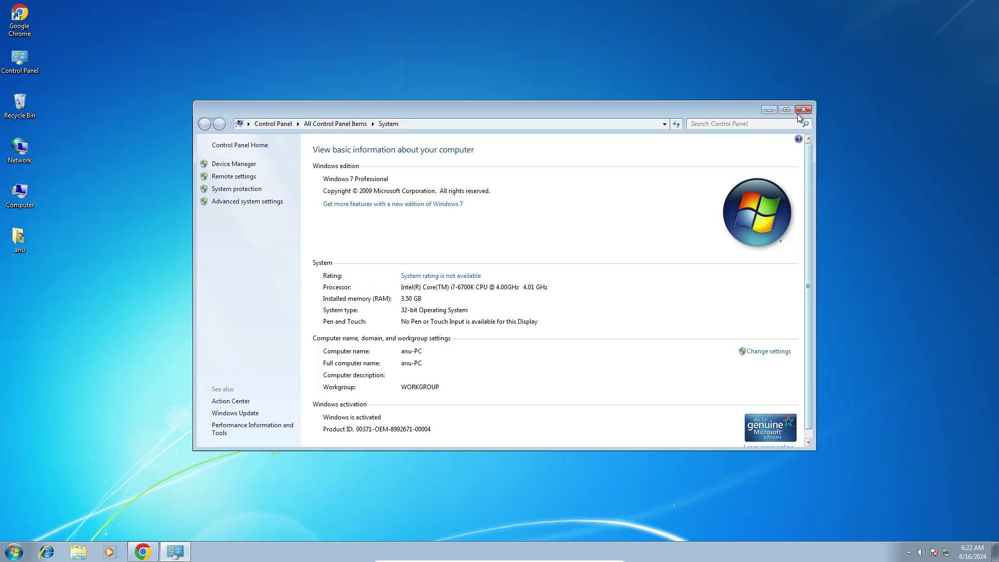
{"action": "left_click", "coordinate": [797, 110]}
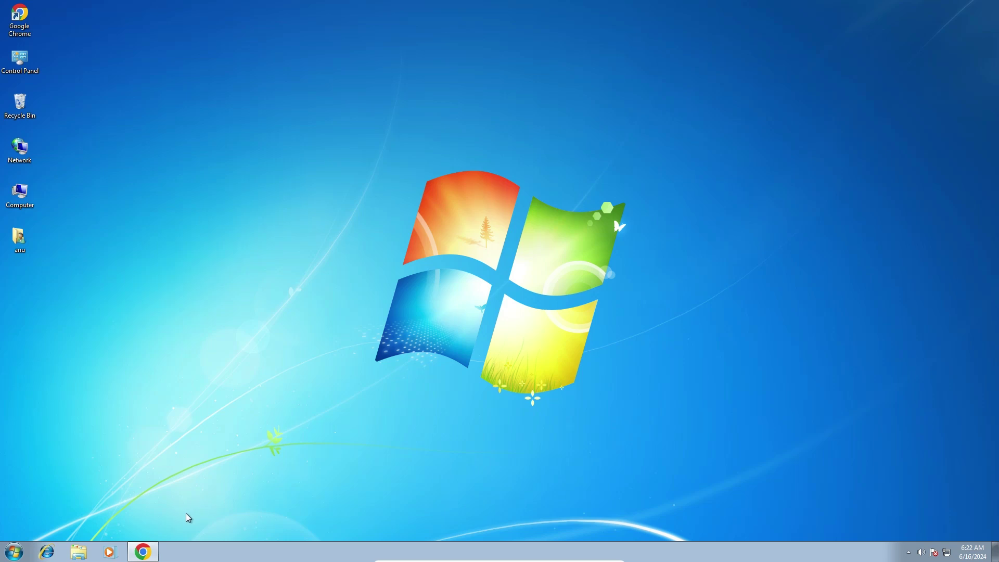
Re-run the Google driver search and open the Epson L3216 support result in a new tab.
{"action": "left_click", "coordinate": [145, 552]}
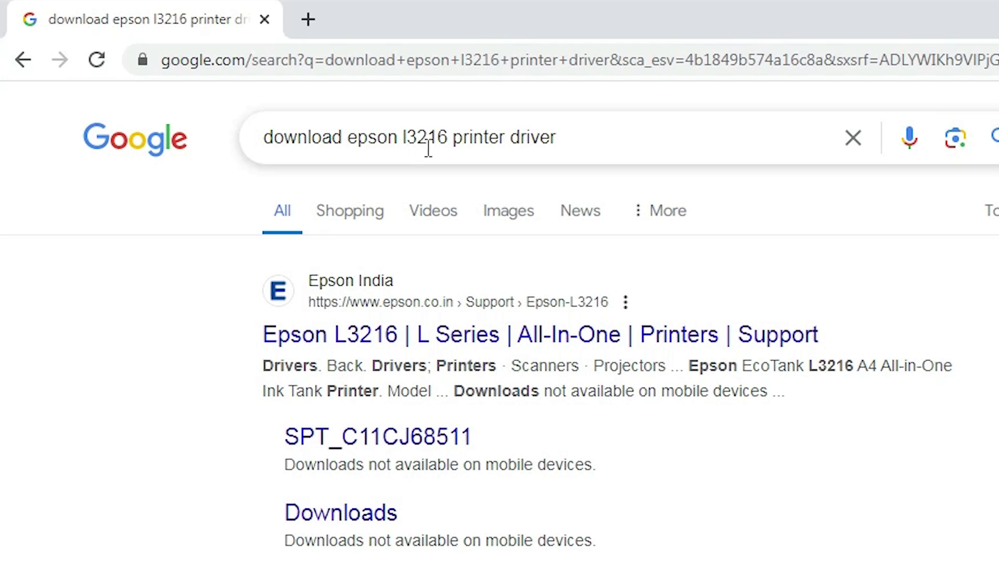
{"action": "triple_click", "coordinate": [575, 145]}
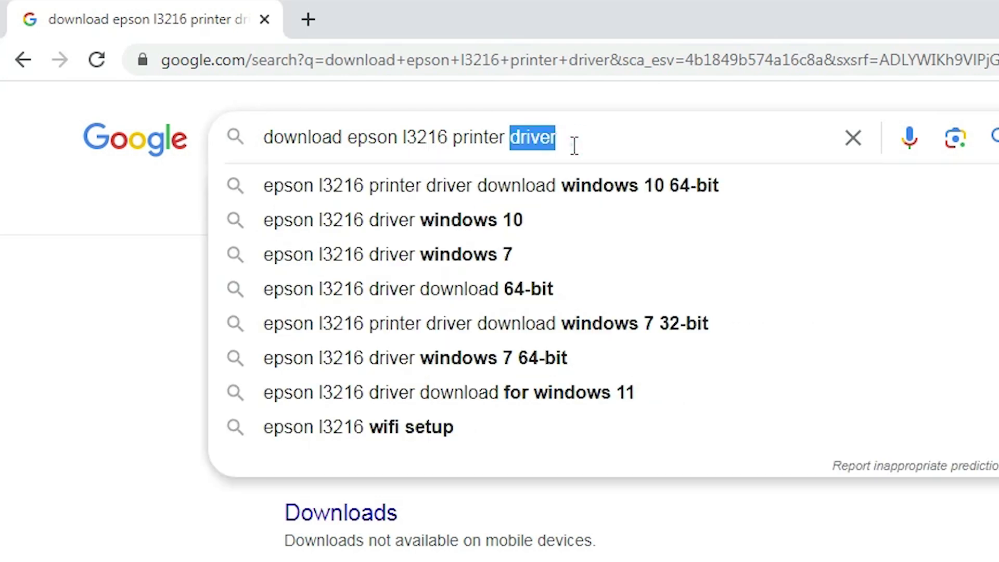
{"action": "key", "text": "Return"}
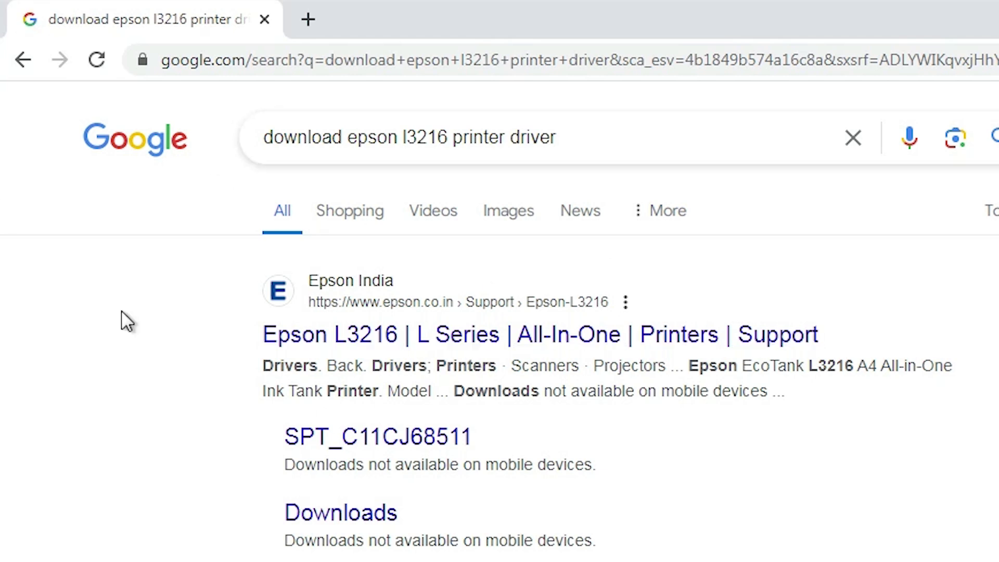
{"action": "right_click", "coordinate": [388, 328]}
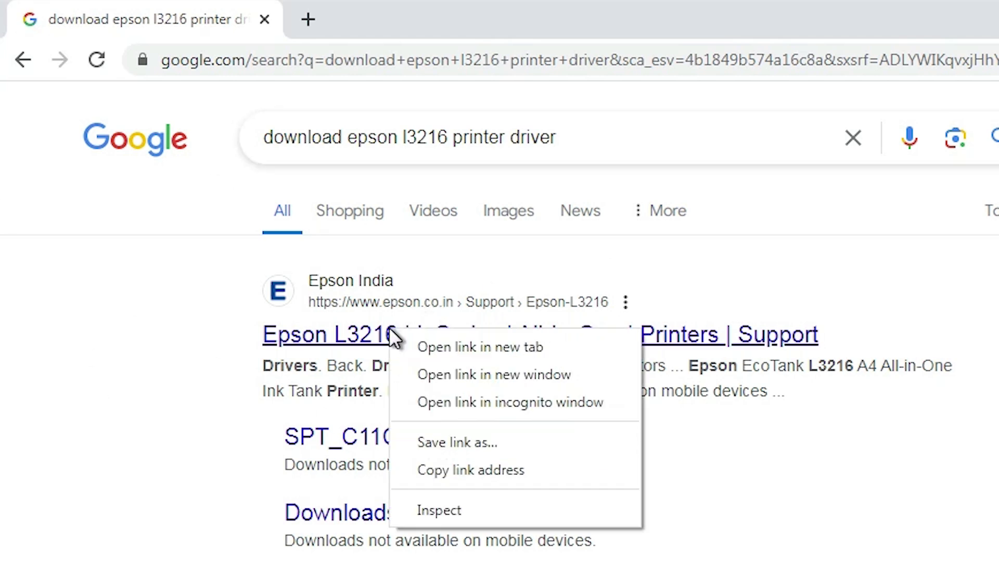
{"action": "left_click", "coordinate": [446, 343]}
{"action": "left_click", "coordinate": [402, 13]}
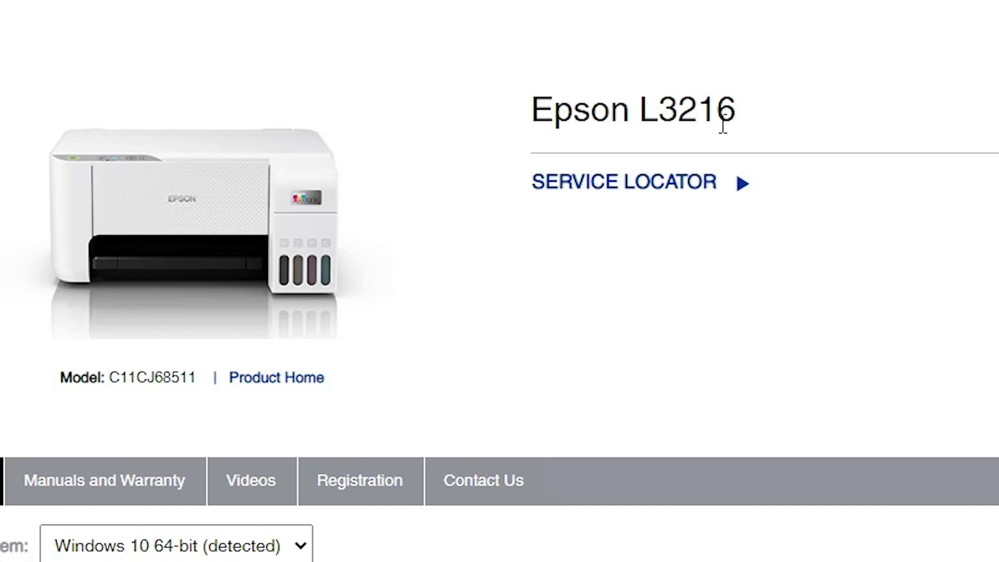
Set the L3216 Downloads operating system filter to Windows 7 32-bit and apply it with GO.
{"action": "scroll", "coordinate": [598, 235], "scroll_direction": "down", "scroll_amount": 4}
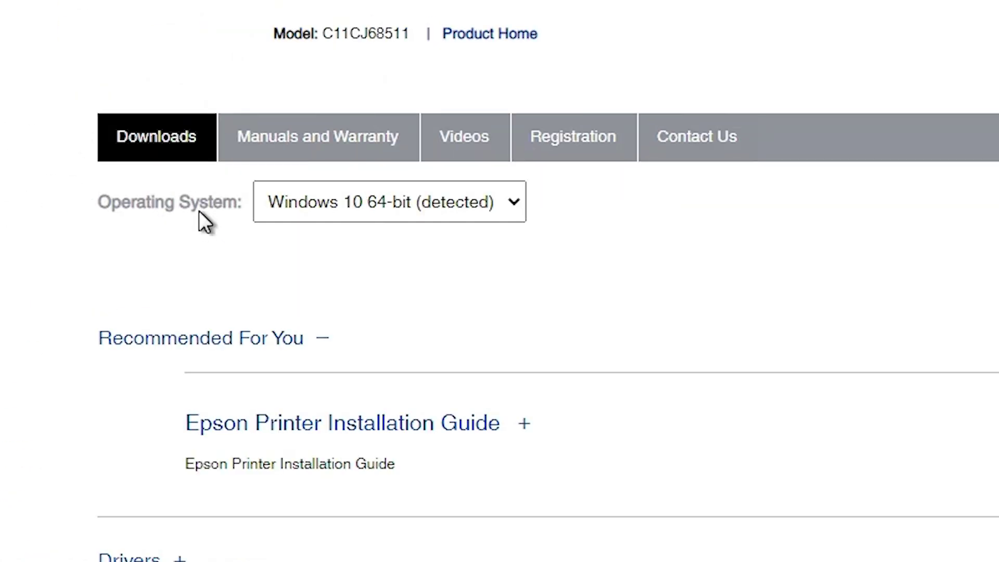
{"action": "left_click", "coordinate": [350, 201]}
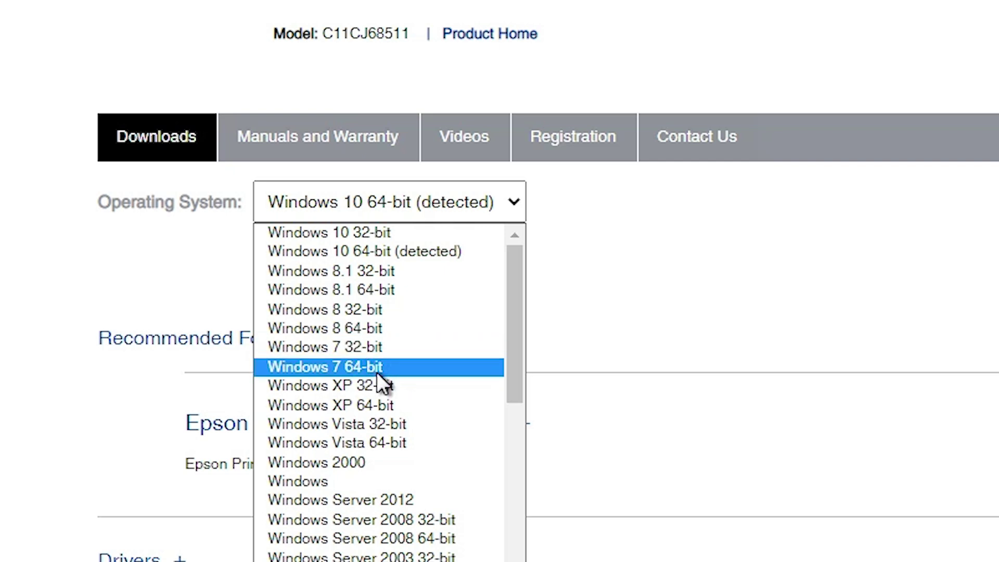
{"action": "left_click", "coordinate": [420, 348]}
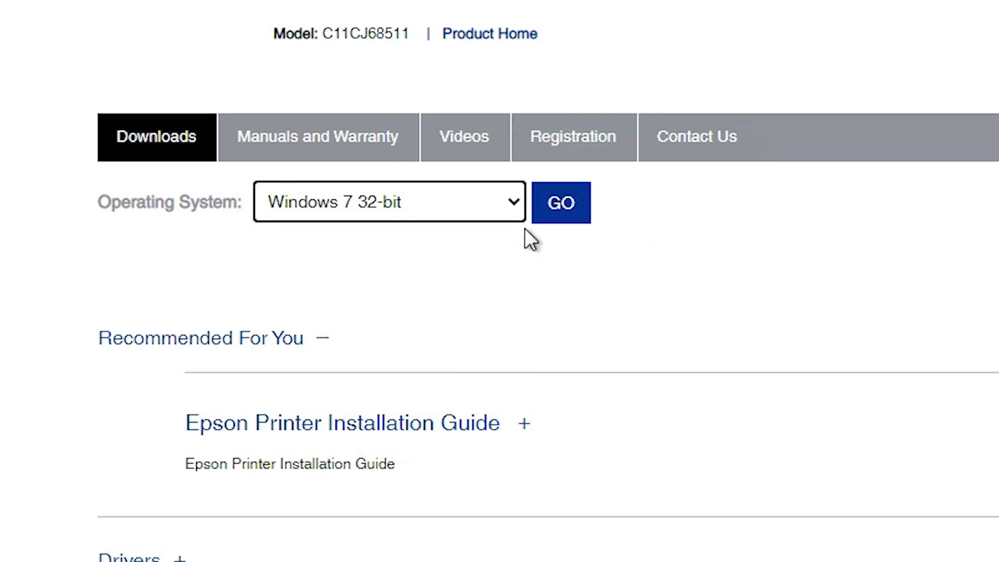
{"action": "left_click", "coordinate": [572, 203]}
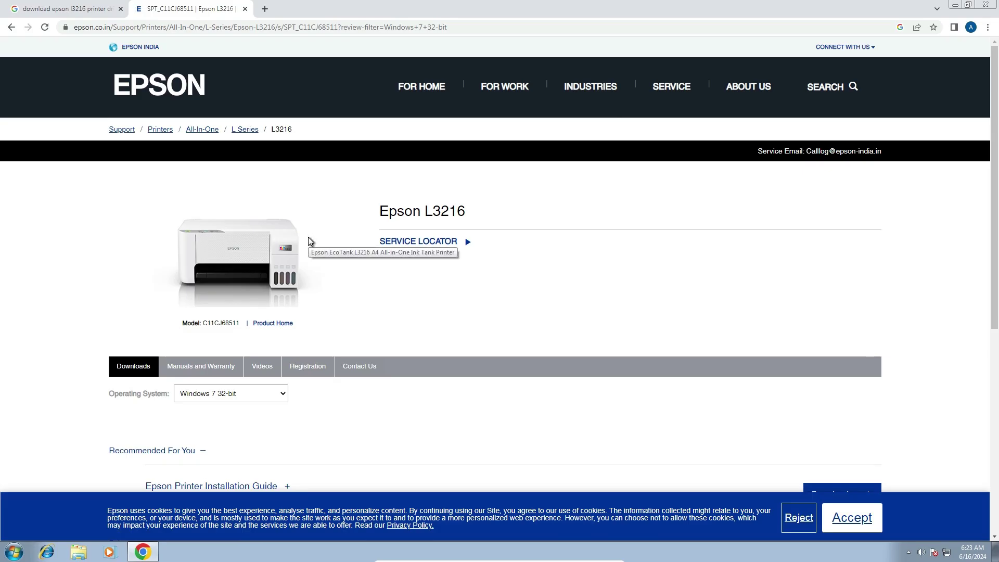
Expand Drivers and open the L3210_Series_Win_x64_ScannerDriver download in a new tab.
{"action": "scroll", "coordinate": [422, 368], "scroll_direction": "down", "scroll_amount": 2}
{"action": "scroll", "coordinate": [419, 281], "scroll_direction": "up", "scroll_amount": 2}
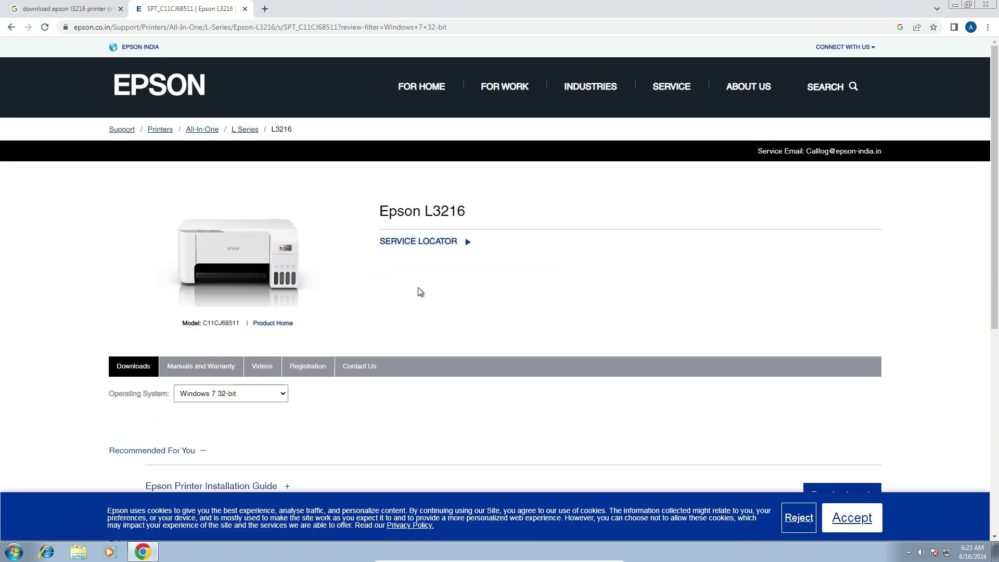
{"action": "scroll", "coordinate": [418, 290], "scroll_direction": "down", "scroll_amount": 3}
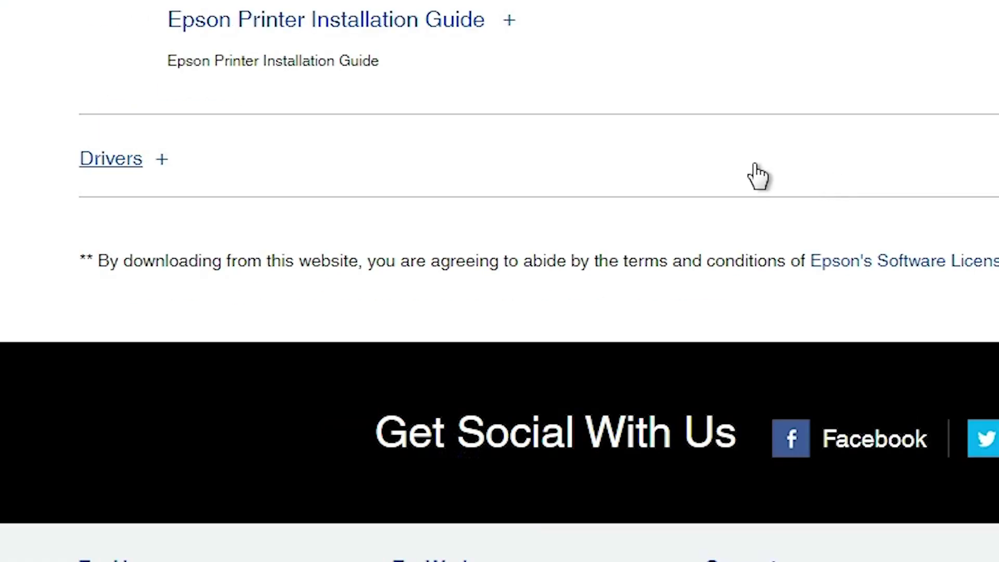
{"action": "left_click", "coordinate": [165, 161]}
{"action": "scroll", "coordinate": [167, 171], "scroll_direction": "down", "scroll_amount": 2}
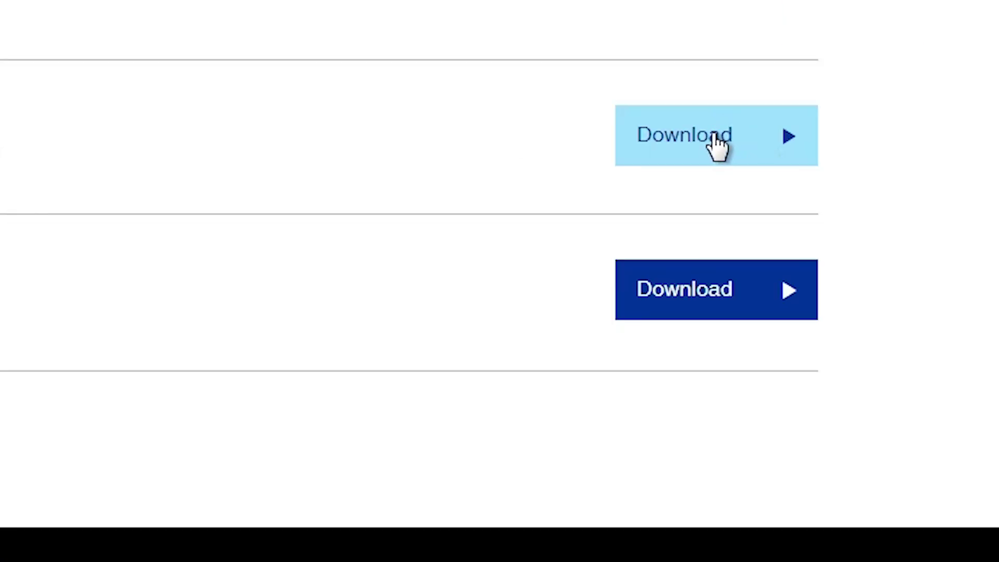
{"action": "right_click", "coordinate": [917, 209]}
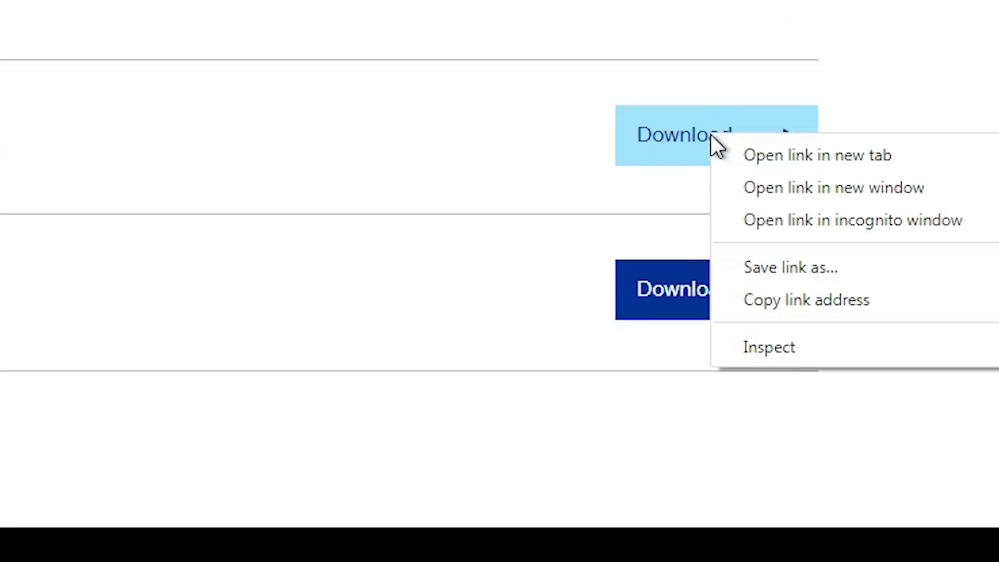
{"action": "left_click", "coordinate": [847, 156]}
{"action": "left_click", "coordinate": [343, 4]}
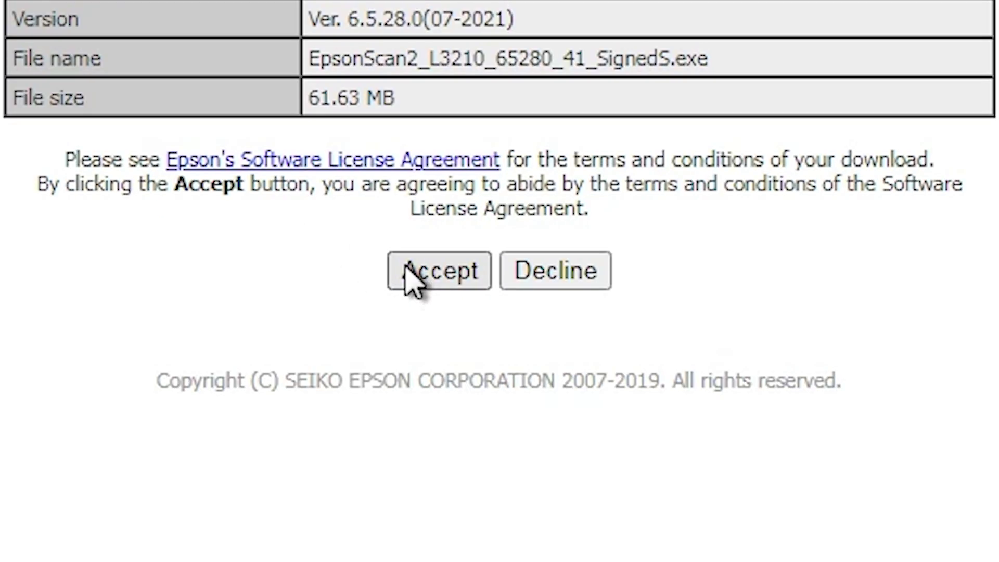
Accept the licence to download EpsonScan2_L3210_65280_41_SignedS.exe and show it in its folder.
{"action": "left_click", "coordinate": [474, 277]}
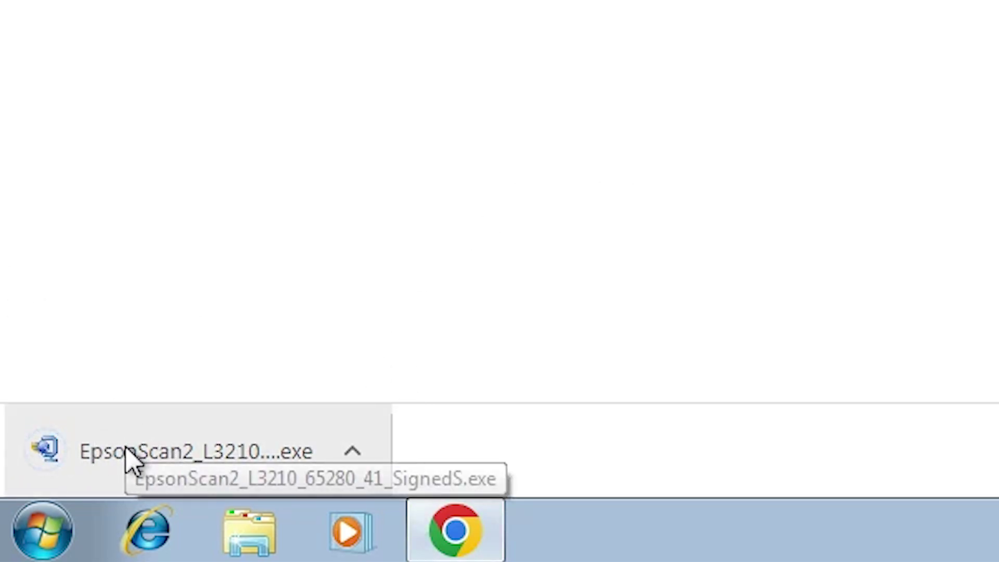
{"action": "left_click", "coordinate": [883, 448]}
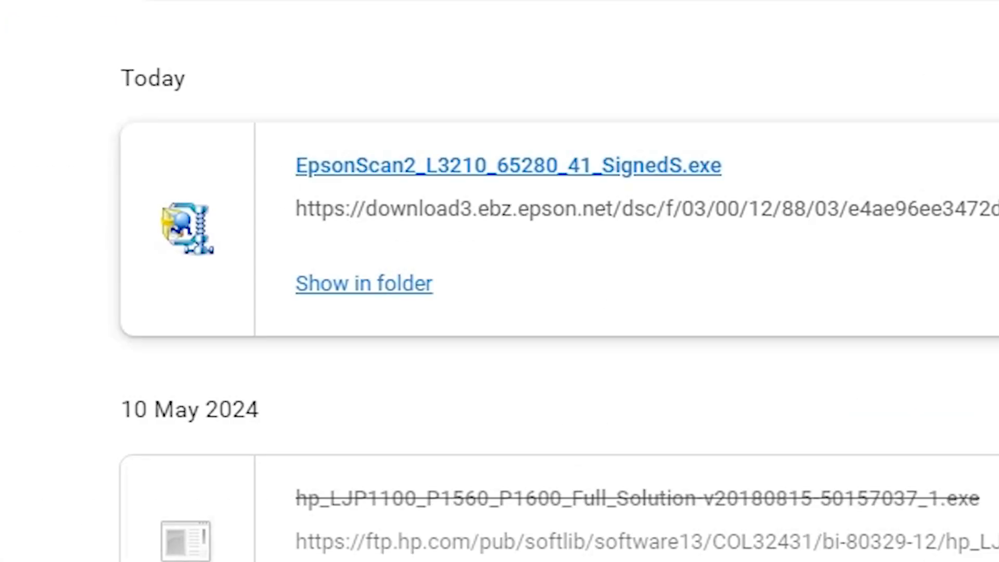
{"action": "left_click", "coordinate": [399, 281]}
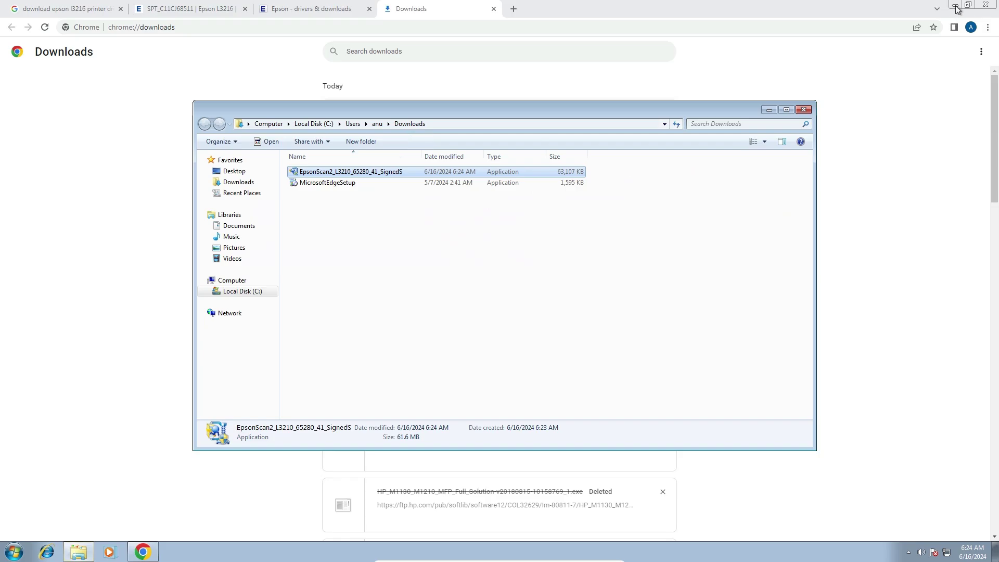
Move the EpsonScan2 installer onto the desktop, placing it below the anu folder.
{"action": "left_click", "coordinate": [955, 7]}
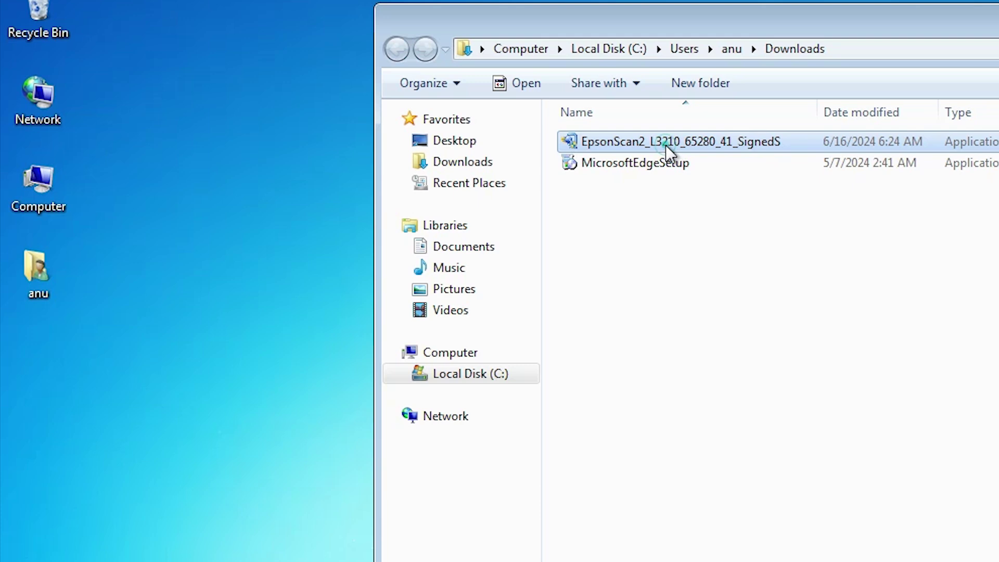
{"action": "left_click_drag", "start_coordinate": [343, 172], "coordinate": [48, 313]}
{"action": "left_click_drag", "start_coordinate": [94, 414], "coordinate": [85, 415]}
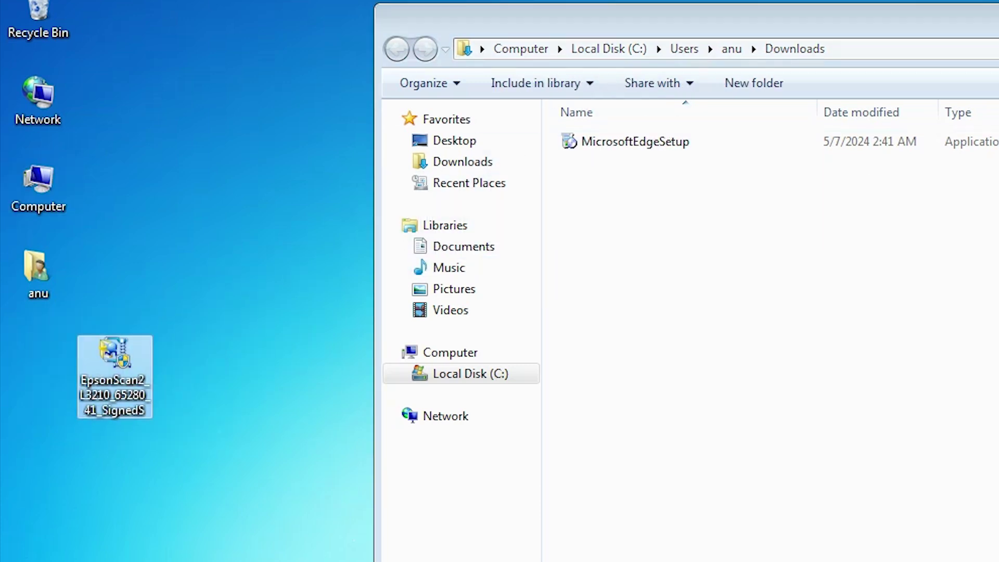
{"action": "left_click", "coordinate": [804, 110]}
{"action": "left_click_drag", "start_coordinate": [59, 283], "coordinate": [31, 257]}
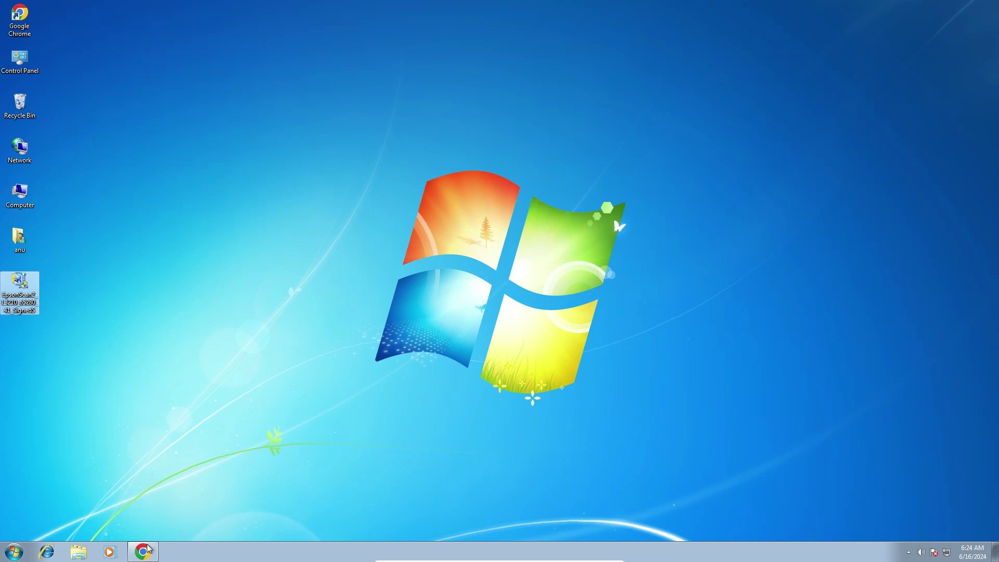
Close the Downloads and scanner driver tabs, returning to the Epson L3216 support page.
{"action": "mouse_move", "coordinate": [147, 555]}
{"action": "left_click", "coordinate": [149, 523]}
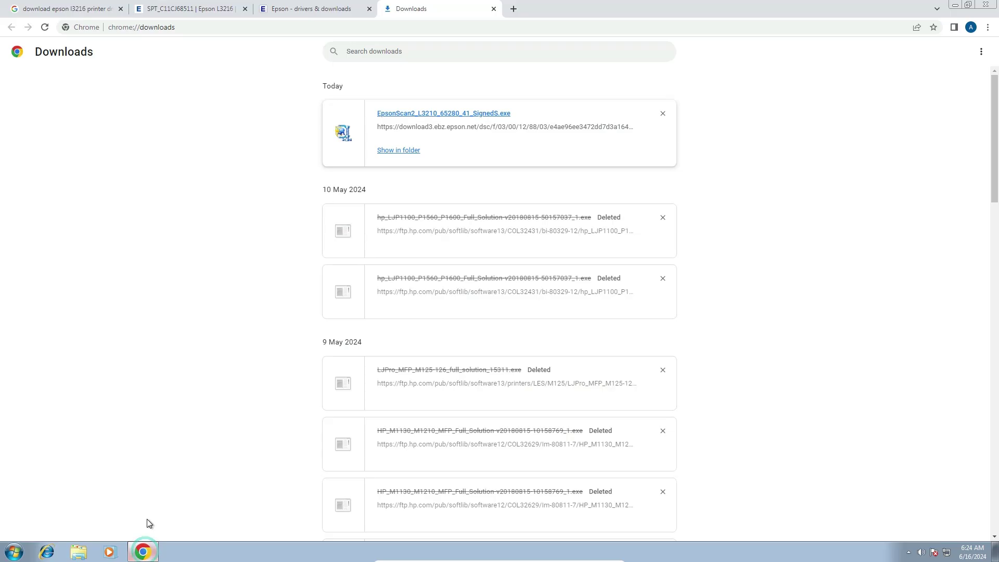
{"action": "left_click", "coordinate": [493, 9]}
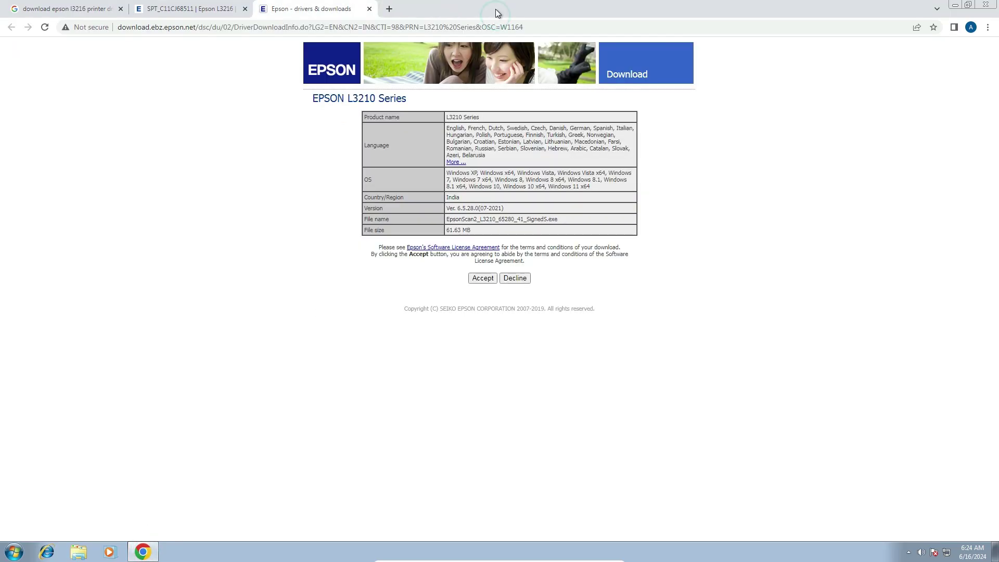
{"action": "left_click", "coordinate": [370, 9]}
Download L3210_Series_Win_x86_PrinterDriver, accepting Epson's licence agreement.
{"action": "scroll", "coordinate": [284, 284], "scroll_direction": "up", "scroll_amount": 7}
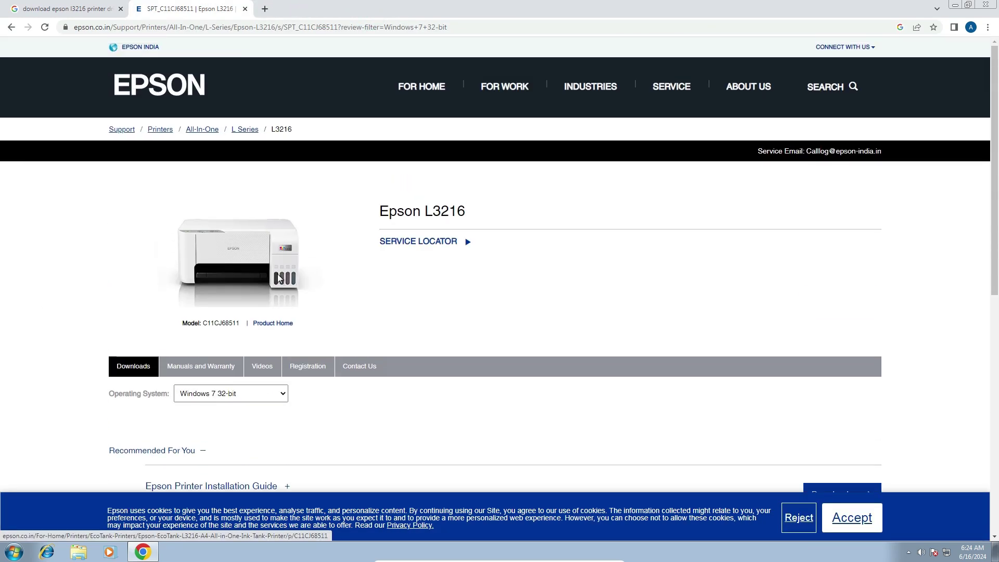
{"action": "scroll", "coordinate": [279, 279], "scroll_direction": "down", "scroll_amount": 6}
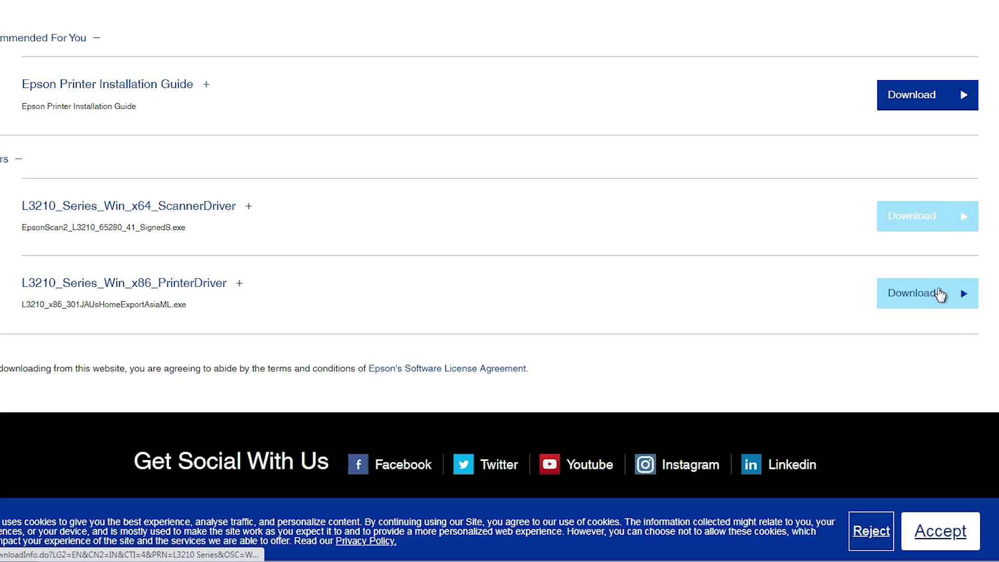
{"action": "left_click", "coordinate": [940, 295]}
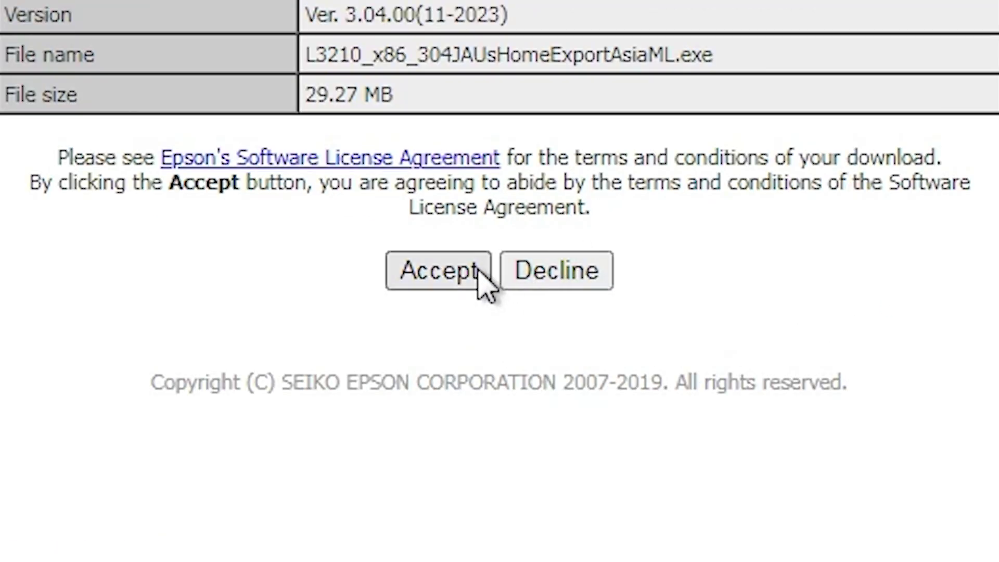
{"action": "left_click", "coordinate": [494, 279]}
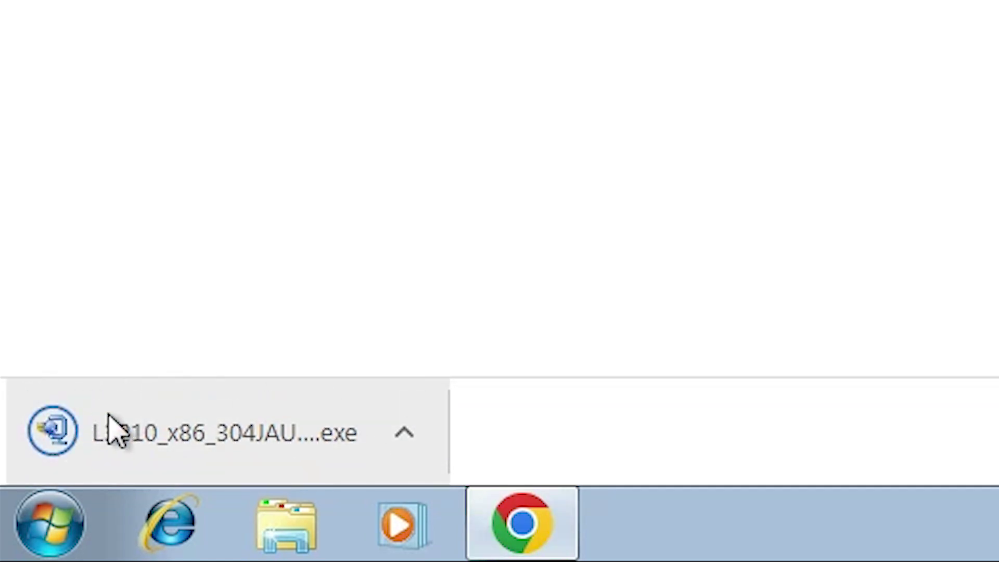
Drag L3210_x86_304JAUsHomeExportAsiaML from Downloads onto the desktop, below the EpsonScan installer.
{"action": "left_click", "coordinate": [825, 432]}
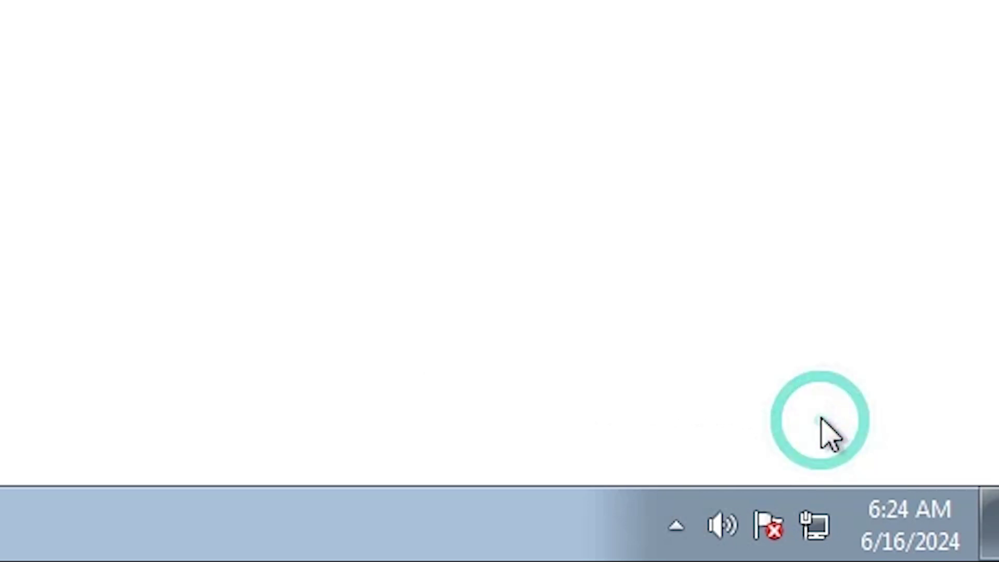
{"action": "left_click", "coordinate": [318, 287]}
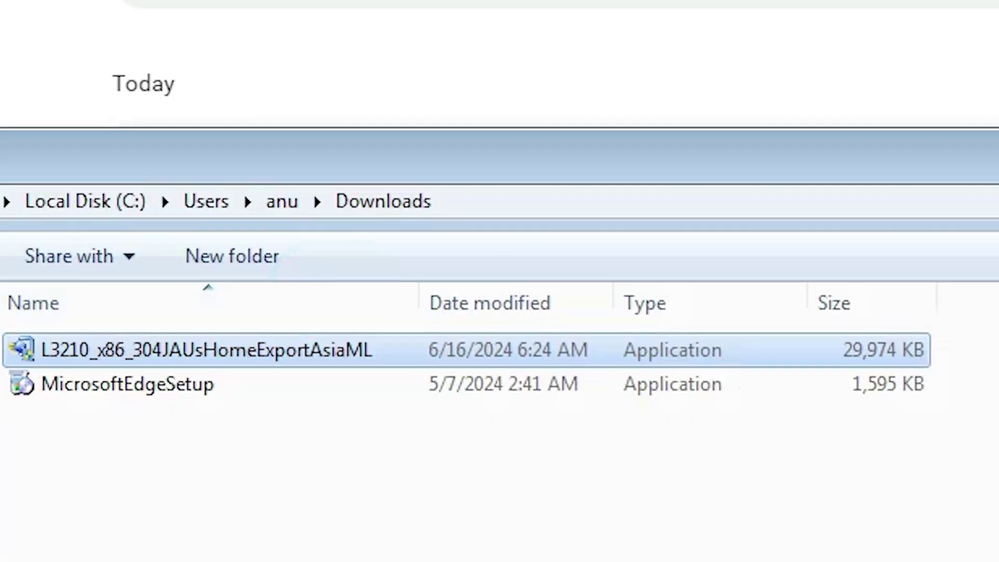
{"action": "left_click", "coordinate": [955, 6]}
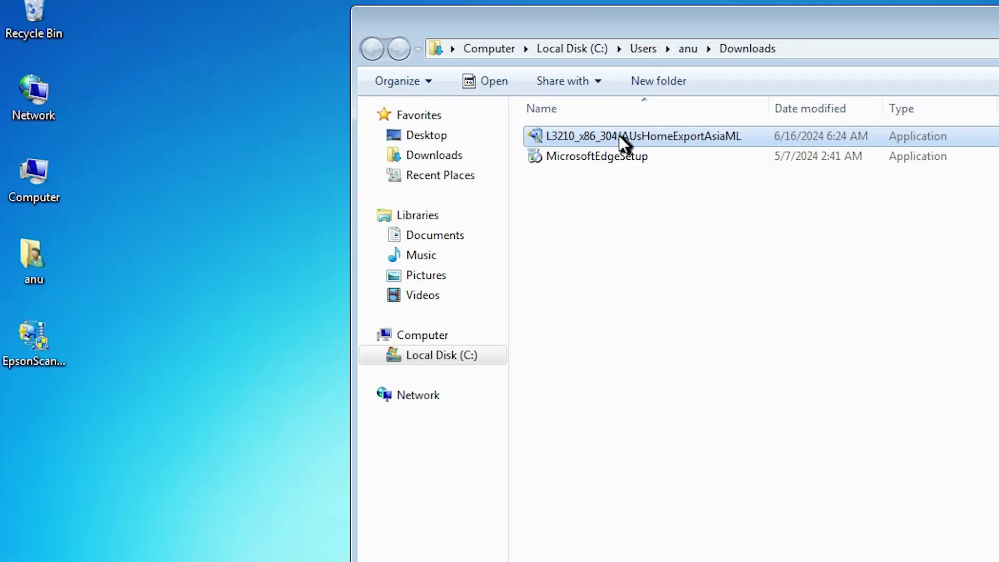
{"action": "left_click_drag", "start_coordinate": [331, 171], "coordinate": [78, 349]}
{"action": "left_click_drag", "start_coordinate": [141, 464], "coordinate": [134, 440]}
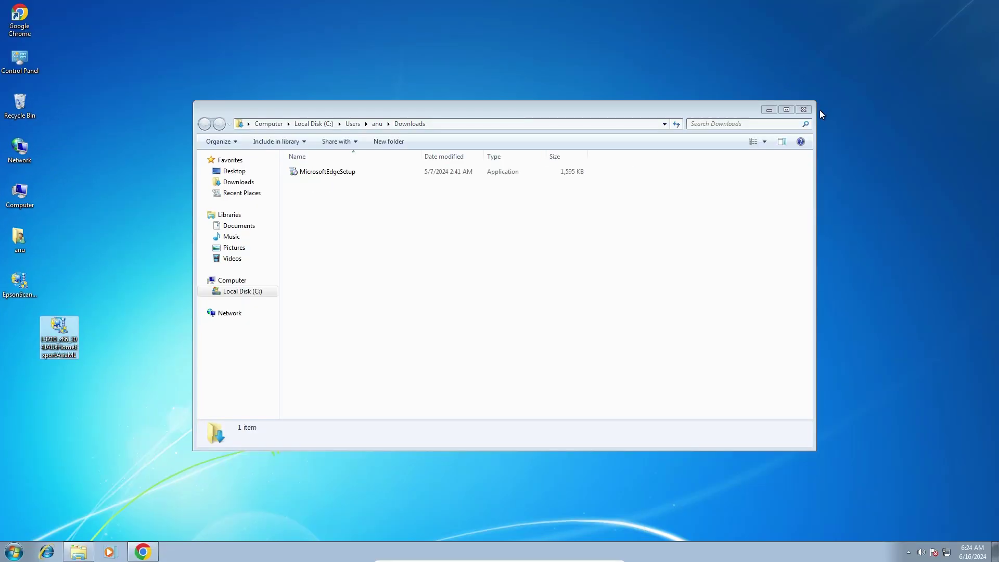
{"action": "left_click", "coordinate": [808, 105]}
{"action": "left_click_drag", "start_coordinate": [55, 324], "coordinate": [21, 333]}
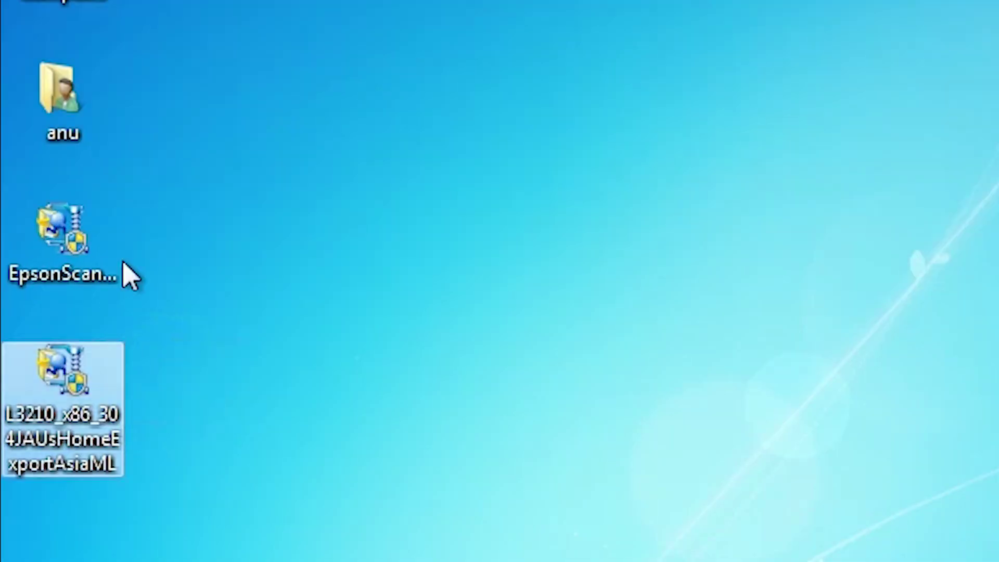
Extract the L3210 installer with WinRAR to the Desktop and select the new L3210_x86 folder.
{"action": "right_click", "coordinate": [57, 402]}
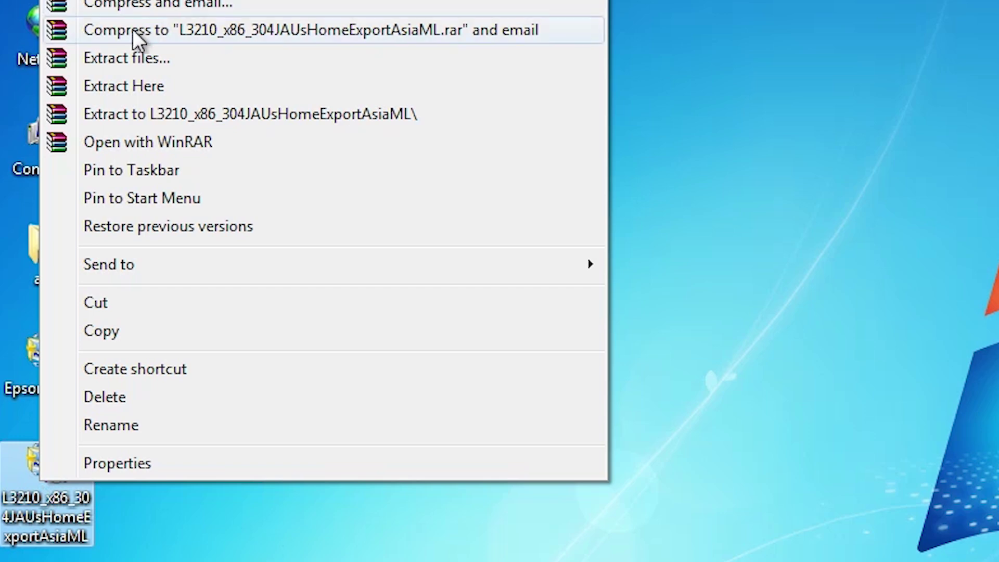
{"action": "left_click", "coordinate": [116, 56]}
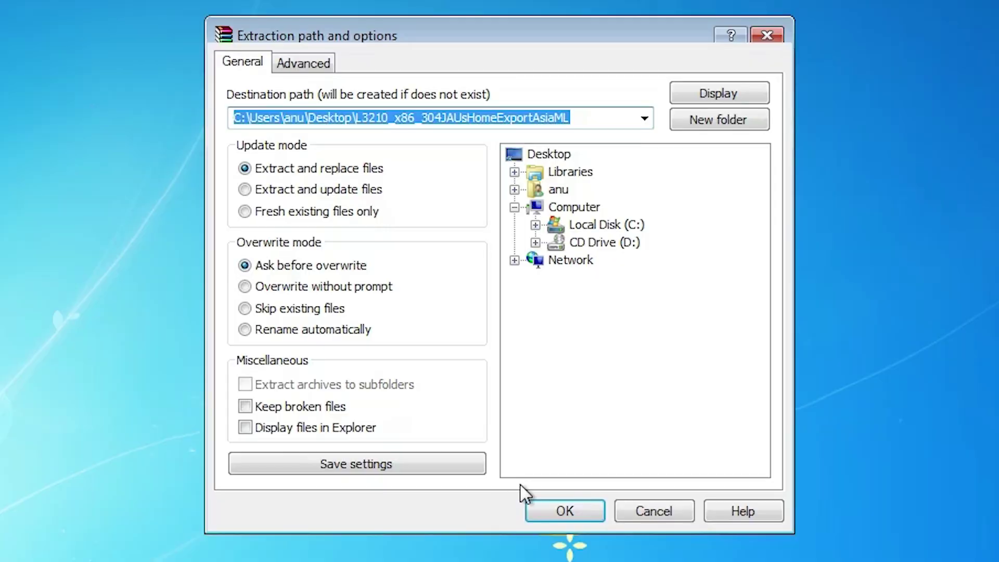
{"action": "left_click", "coordinate": [564, 510]}
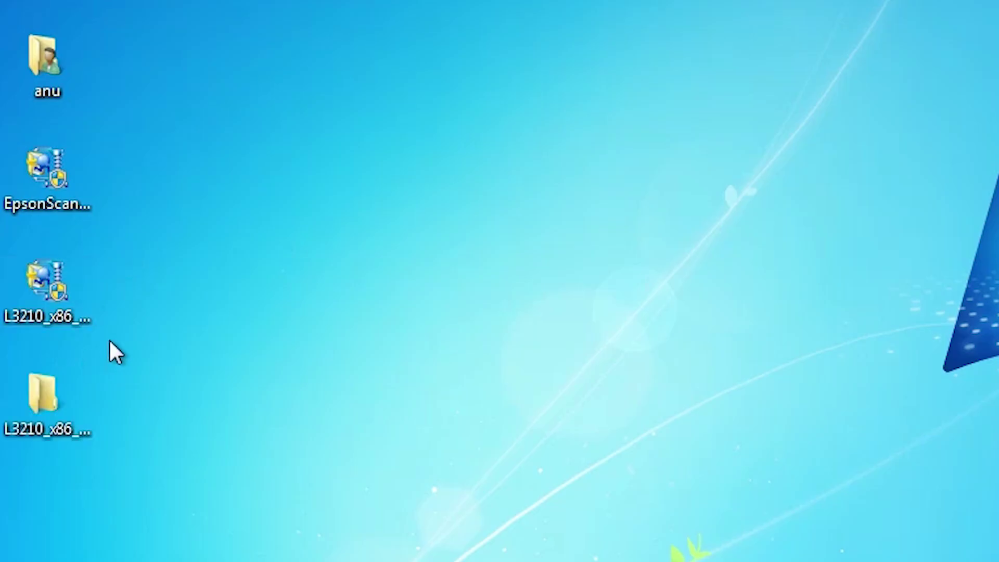
{"action": "left_click", "coordinate": [59, 417]}
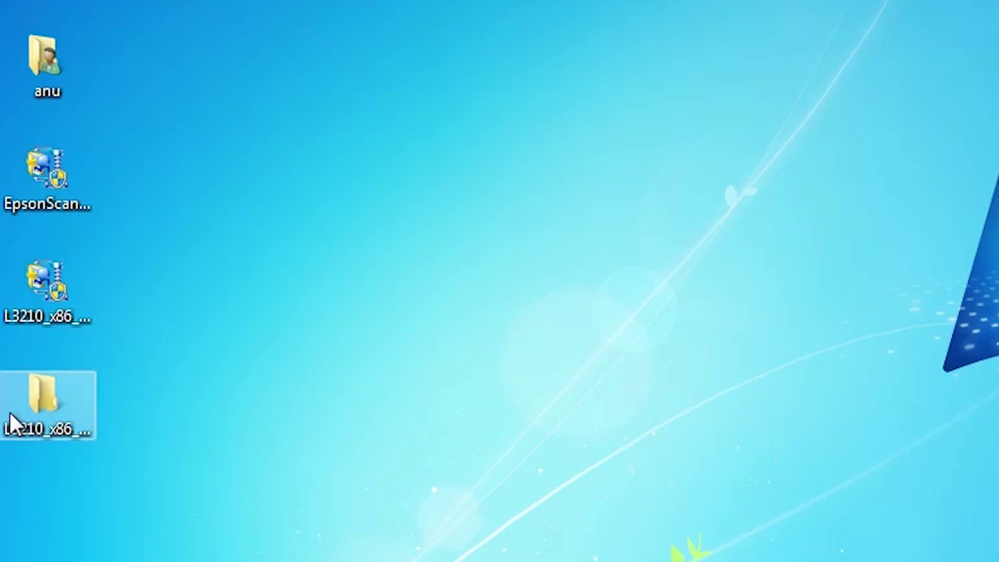
{"action": "double_click", "coordinate": [38, 404]}
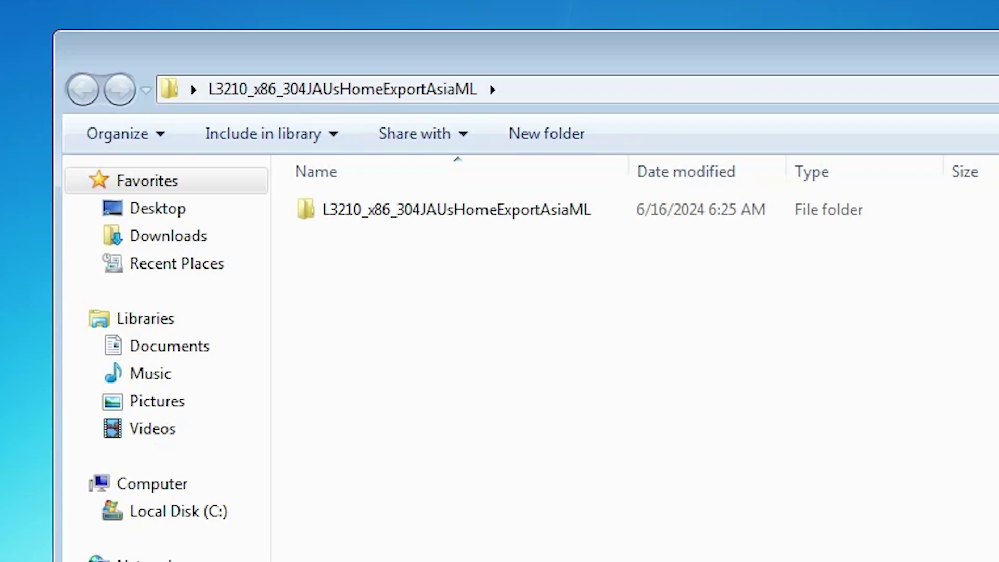
{"action": "double_click", "coordinate": [480, 214]}
{"action": "double_click", "coordinate": [476, 213]}
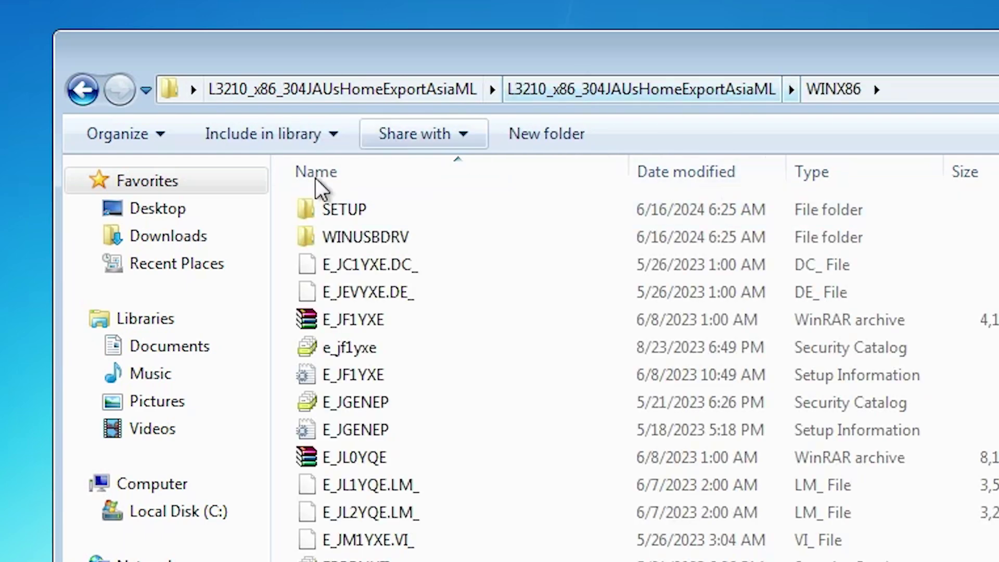
{"action": "key", "text": "alt+F4"}
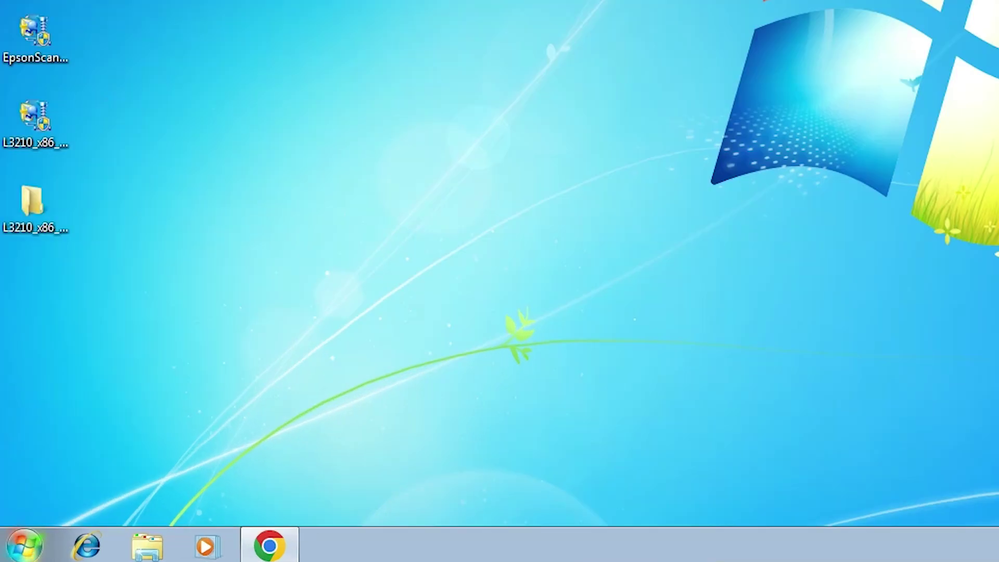
Go from Start to Control Panel's Devices and Printers and launch Add a printer.
{"action": "left_click", "coordinate": [15, 552]}
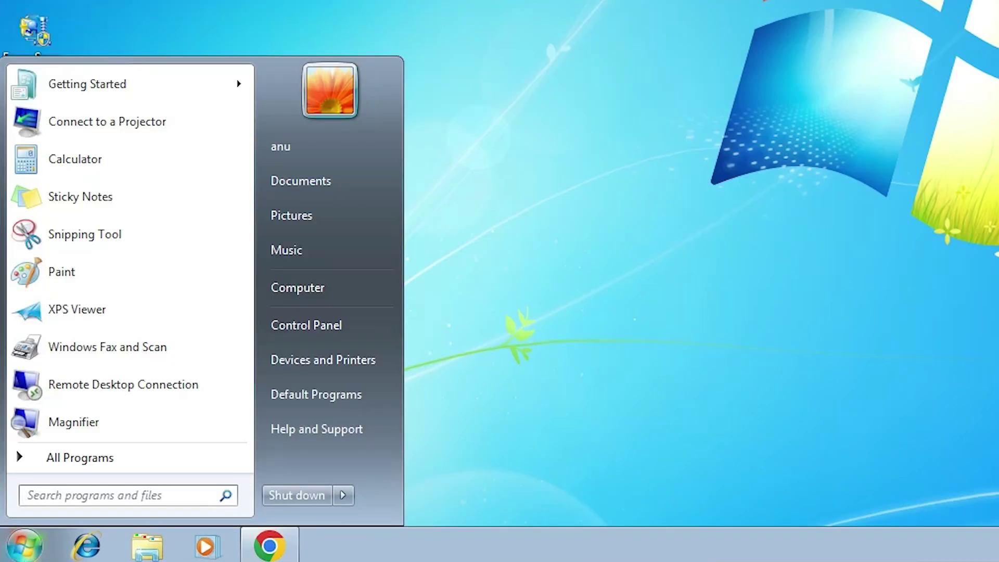
{"action": "left_click", "coordinate": [357, 333]}
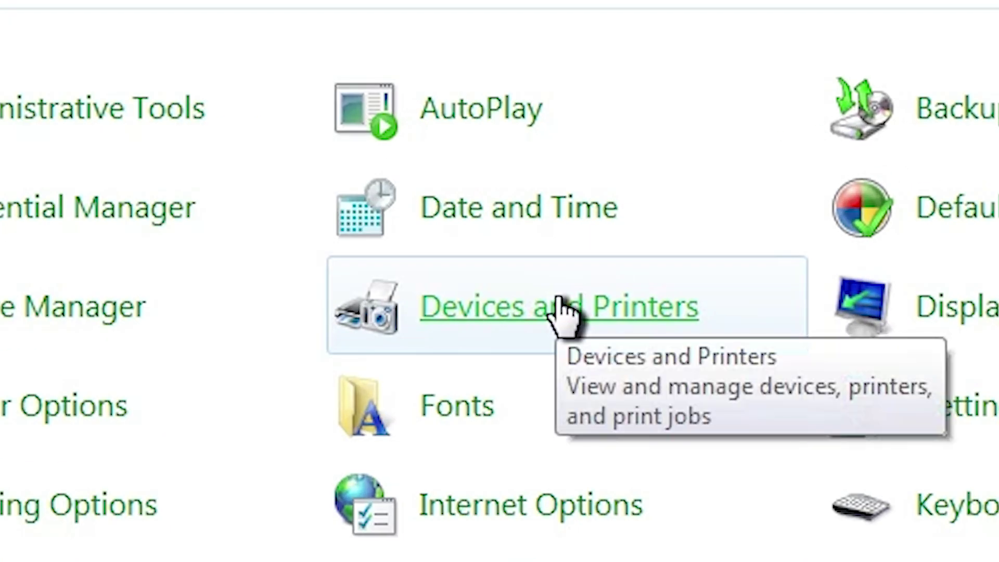
{"action": "left_click", "coordinate": [566, 312]}
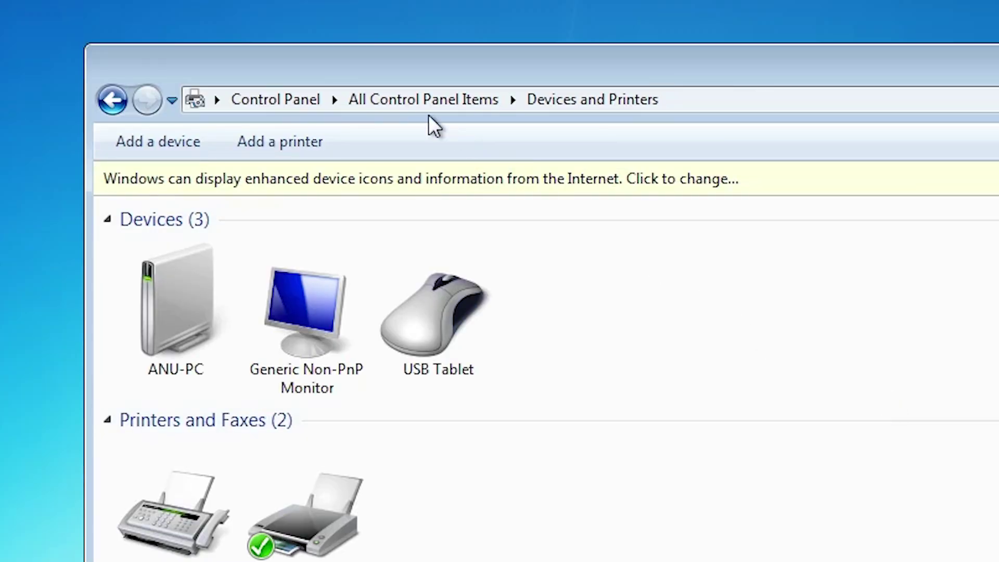
{"action": "left_click", "coordinate": [294, 140]}
Choose to add a local printer using the existing USB001 (Local Port) port.
{"action": "left_click", "coordinate": [294, 140]}
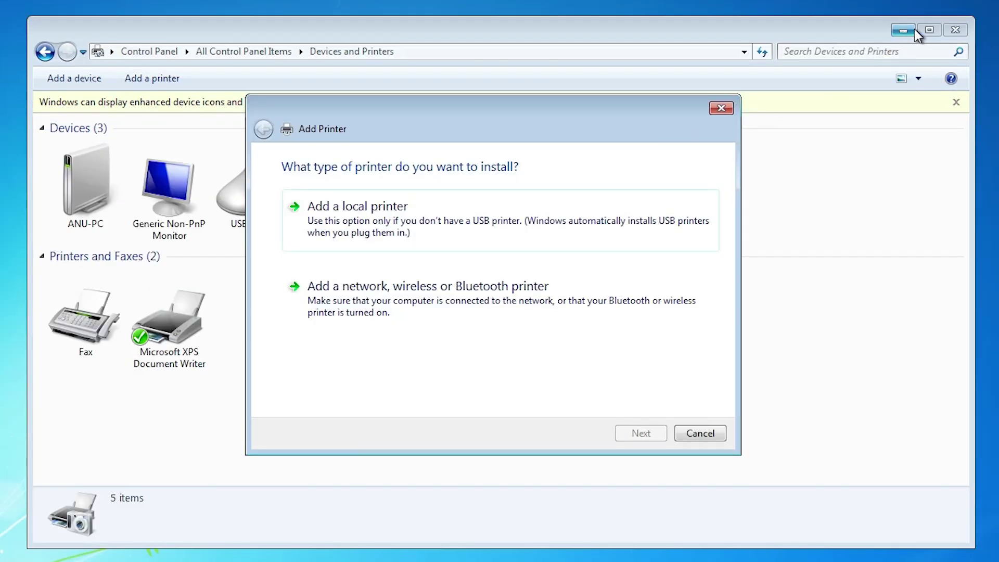
{"action": "left_click", "coordinate": [913, 29]}
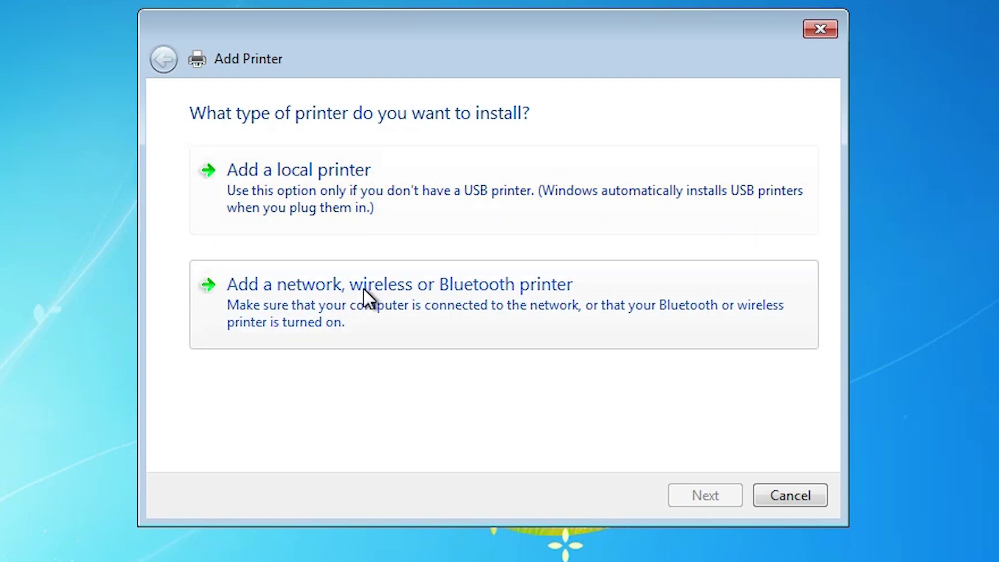
{"action": "left_click", "coordinate": [260, 184]}
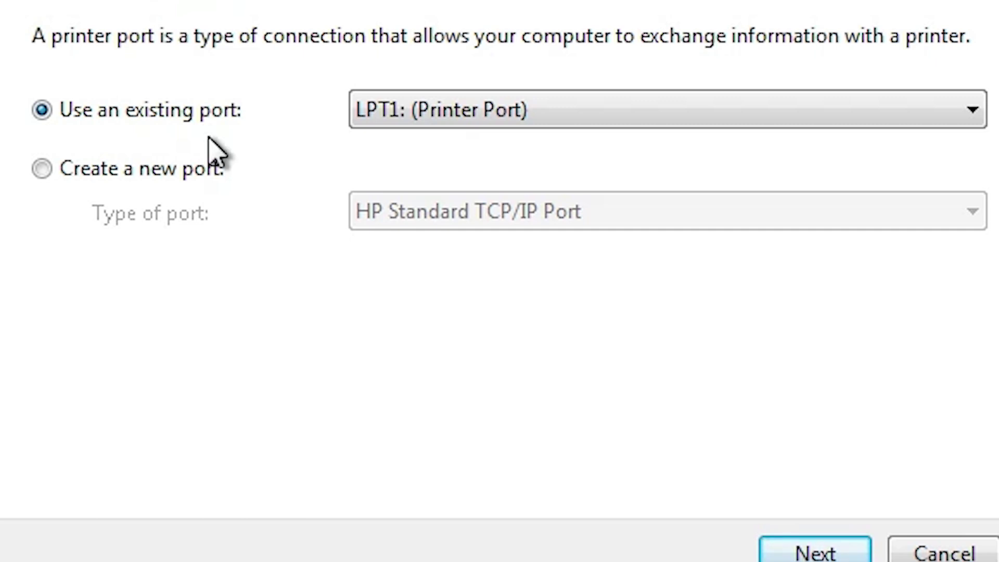
{"action": "left_click", "coordinate": [398, 123]}
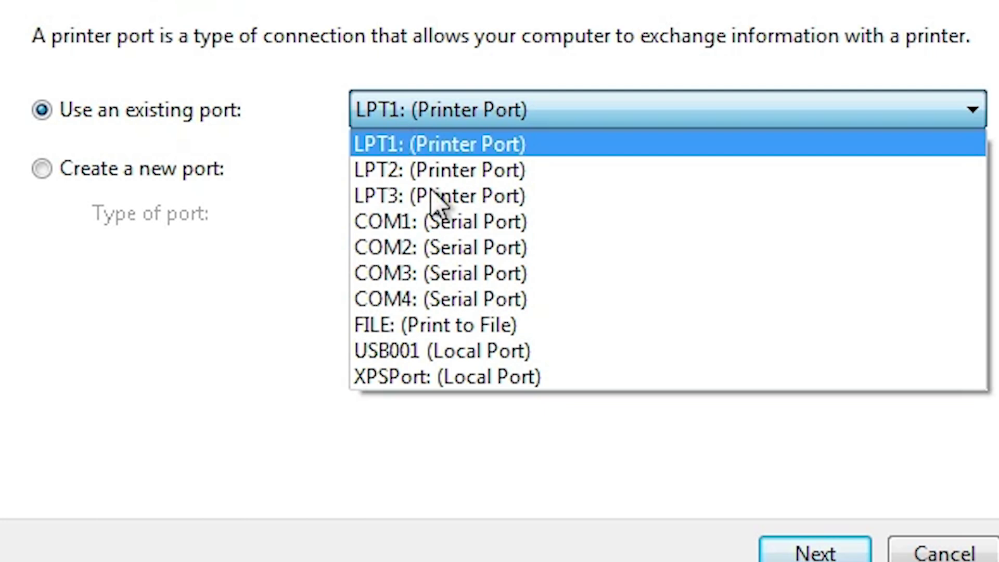
{"action": "left_click", "coordinate": [491, 352]}
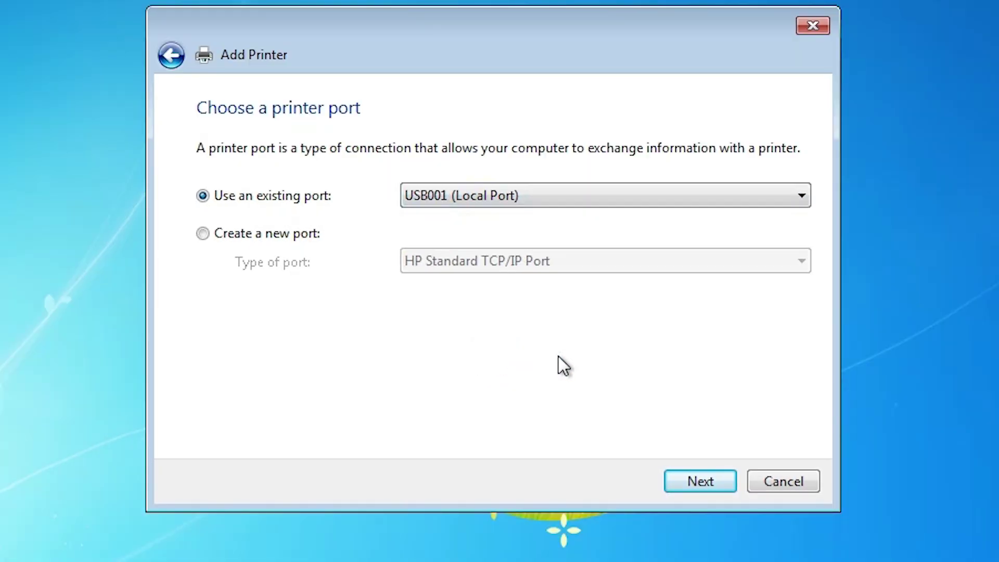
Choose Have Disk and browse from the Desktop into the L3210 driver's WINX86 folder.
{"action": "left_click", "coordinate": [697, 473]}
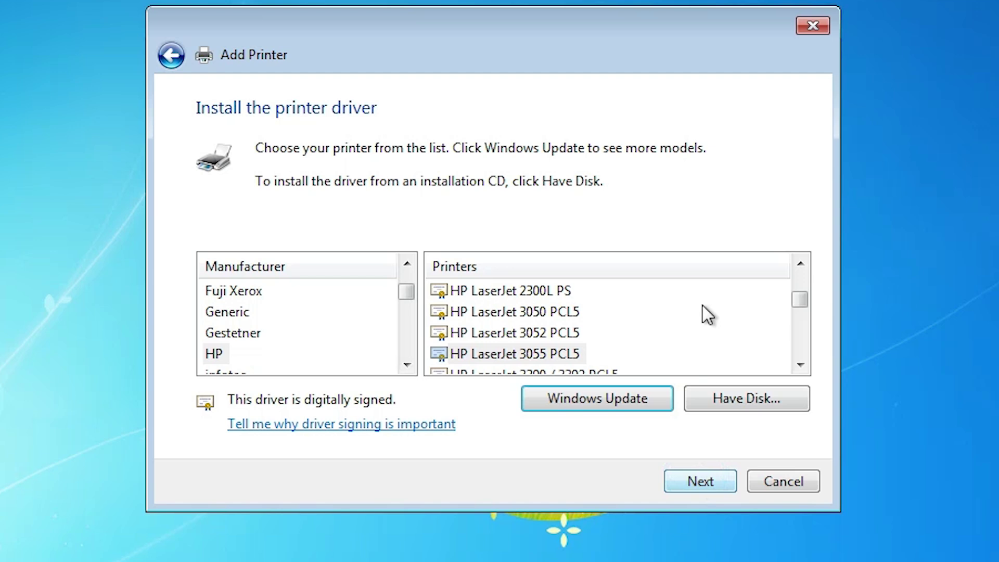
{"action": "left_click", "coordinate": [775, 401]}
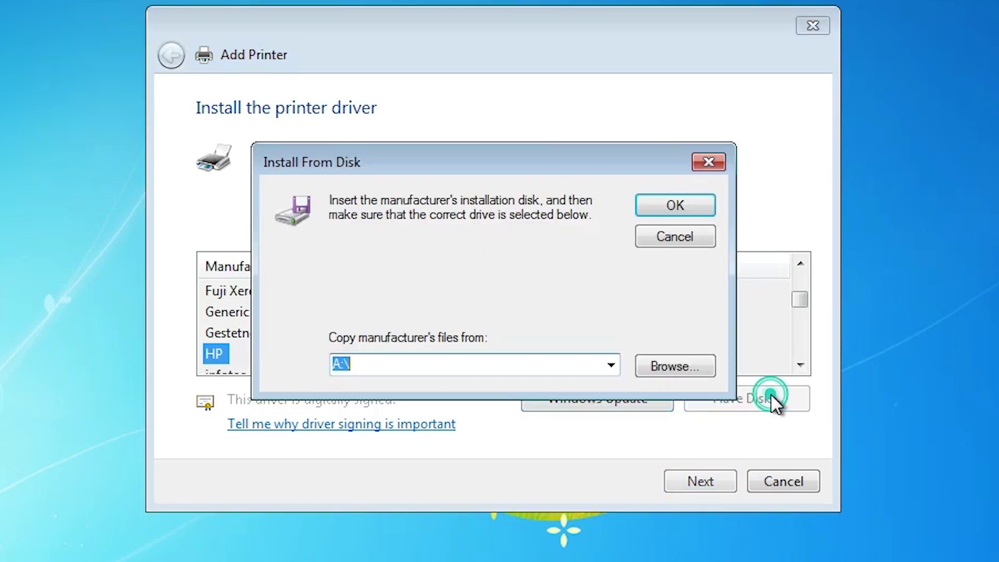
{"action": "left_click", "coordinate": [703, 368]}
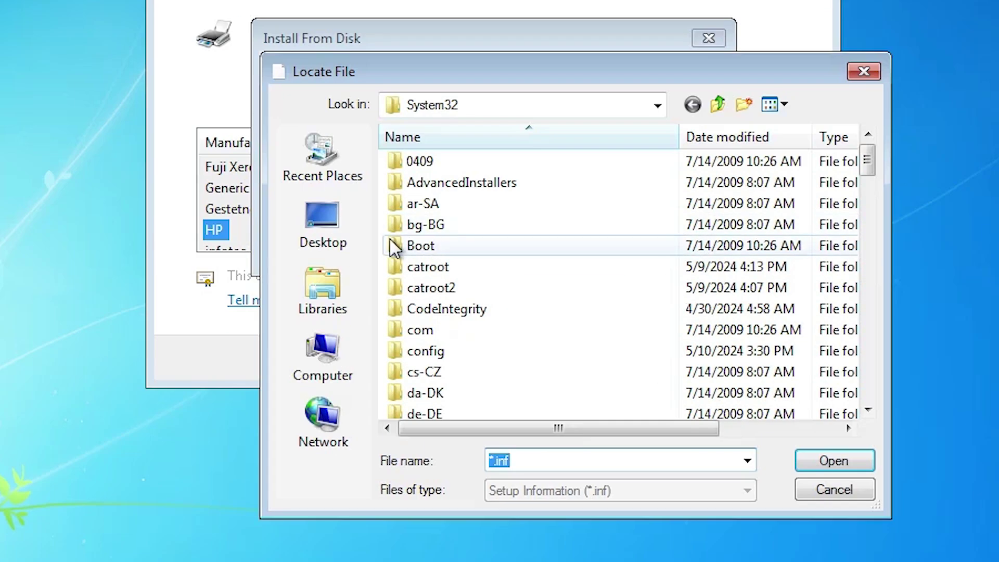
{"action": "left_click", "coordinate": [307, 342]}
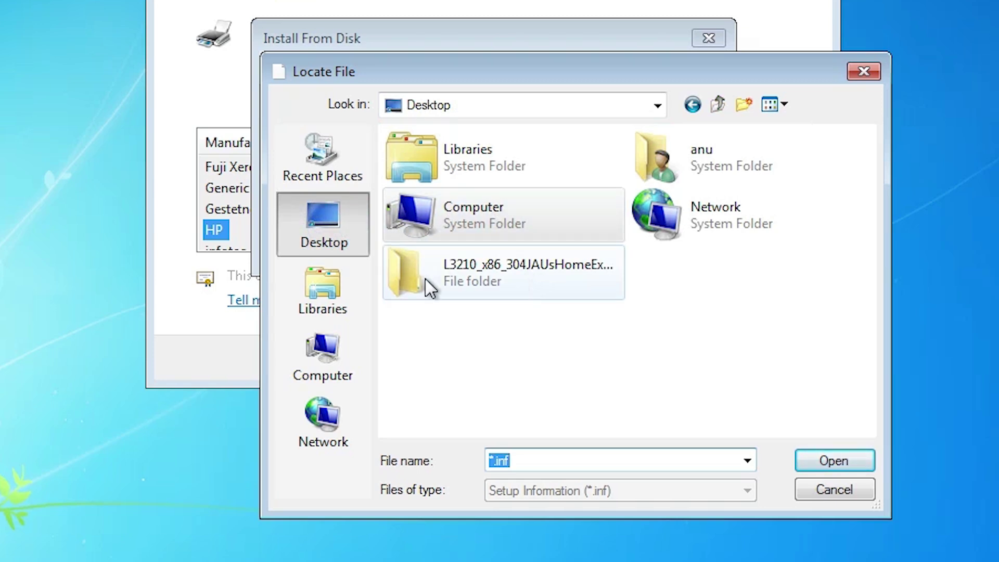
{"action": "double_click", "coordinate": [492, 270]}
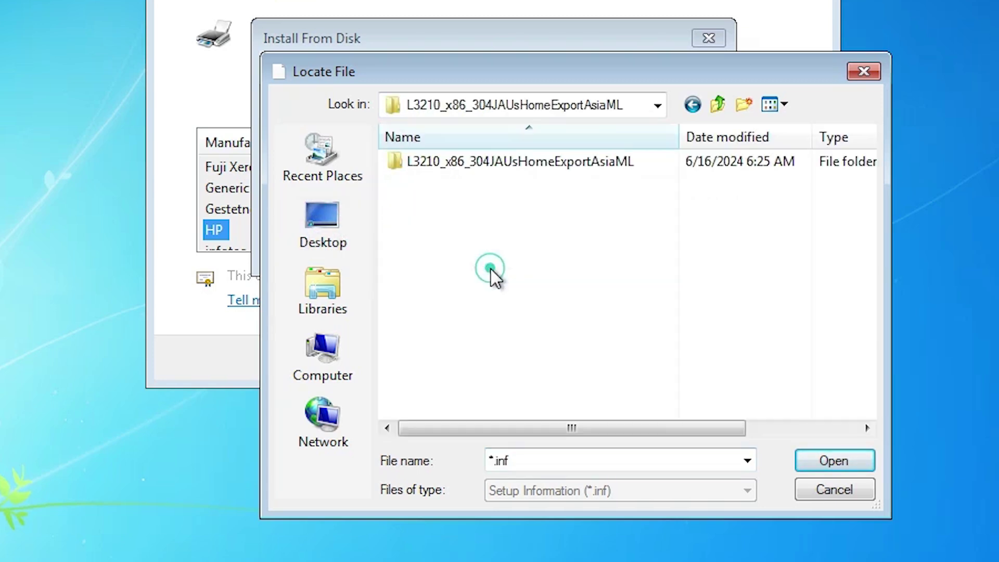
{"action": "double_click", "coordinate": [492, 165]}
{"action": "double_click", "coordinate": [417, 162]}
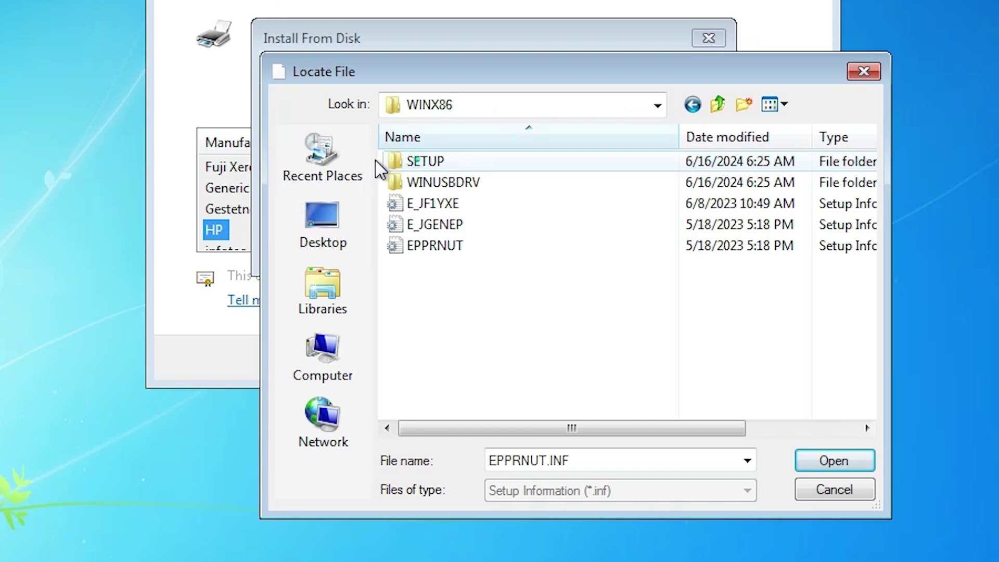
Load the E_JF1YXE setup file and confirm Install From Disk.
{"action": "left_click", "coordinate": [452, 204]}
{"action": "left_click", "coordinate": [447, 225]}
{"action": "left_click", "coordinate": [452, 205]}
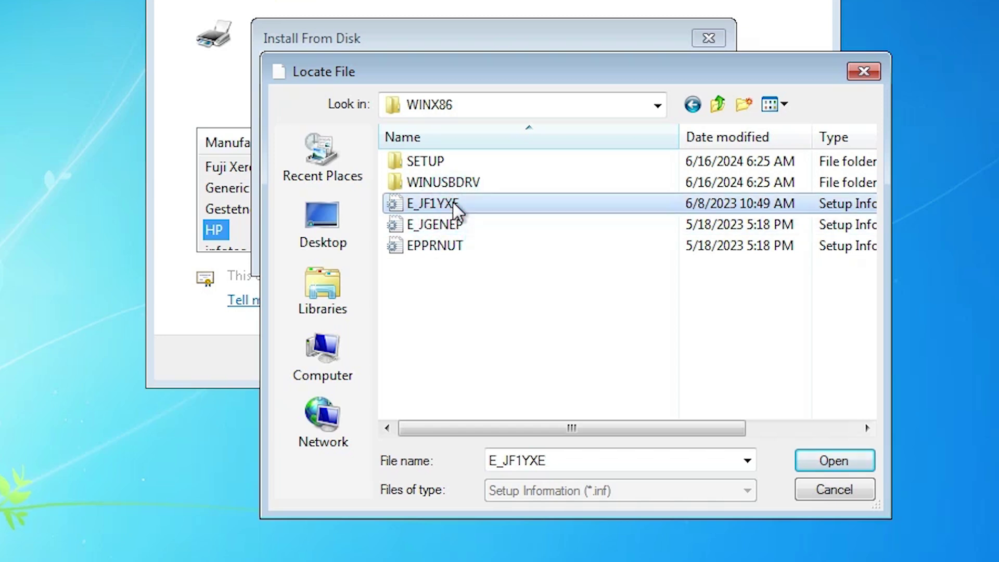
{"action": "left_click", "coordinate": [835, 462]}
{"action": "left_click", "coordinate": [654, 81]}
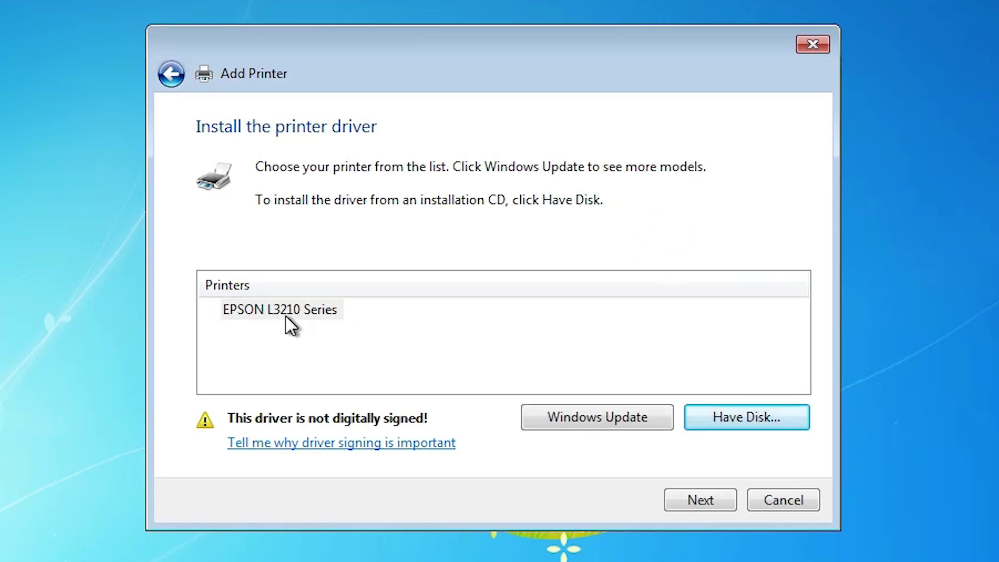
Choose the EPSON L3210 Series driver, rename the printer to EPSON L3216, and begin installing it.
{"action": "left_click", "coordinate": [310, 315]}
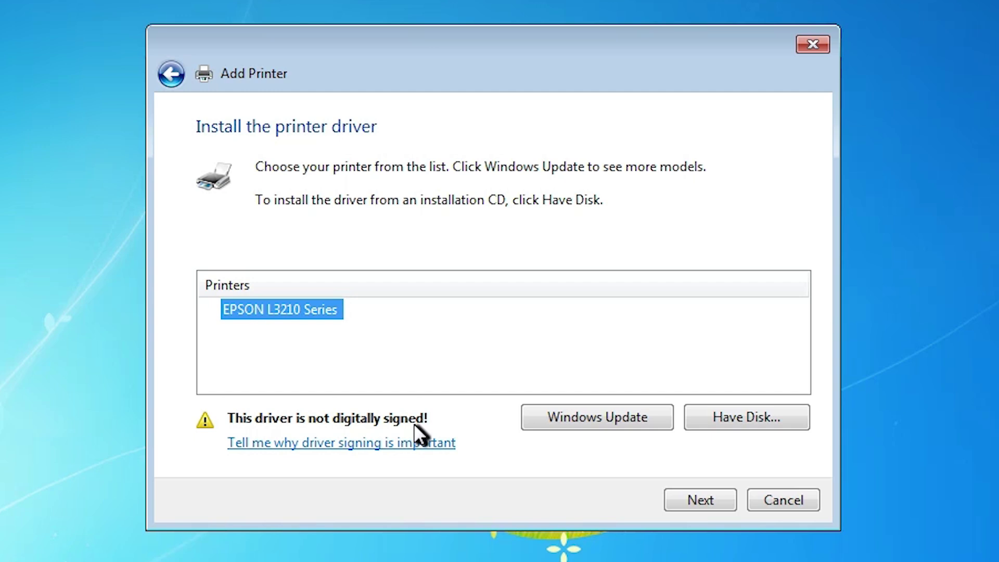
{"action": "left_click", "coordinate": [695, 497]}
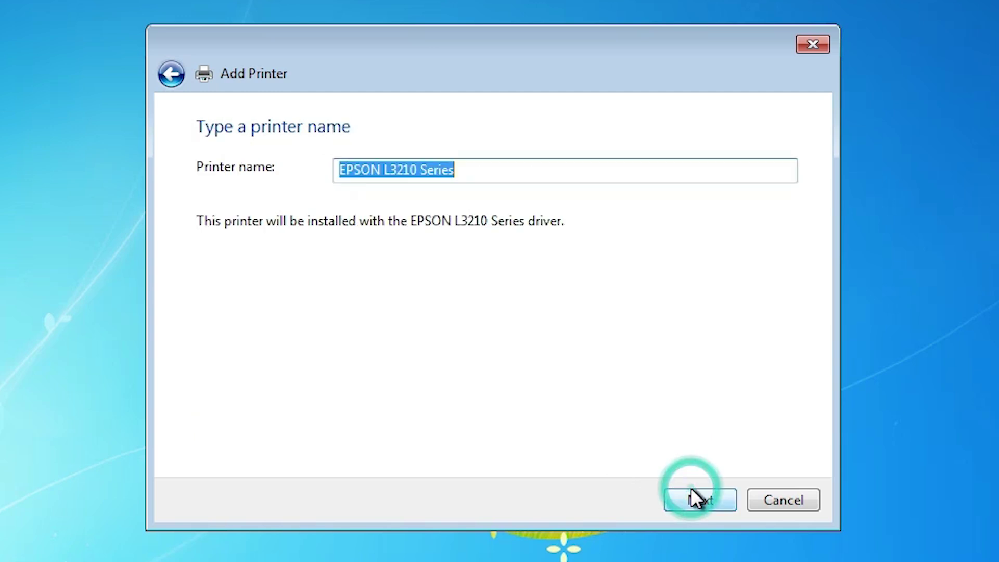
{"action": "left_click", "coordinate": [419, 169]}
{"action": "left_click_drag", "start_coordinate": [409, 169], "coordinate": [500, 175]}
{"action": "type", "text": "6"}
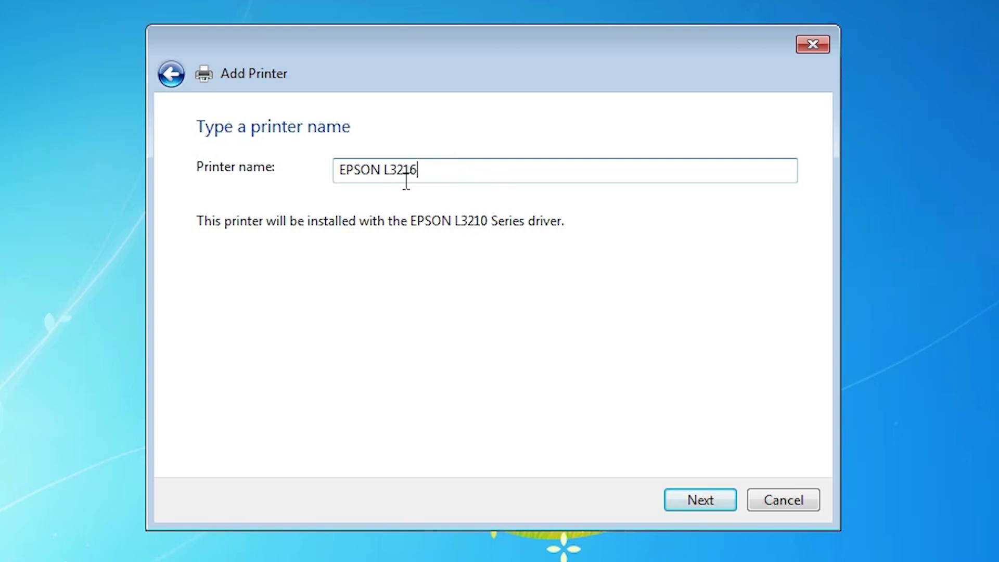
{"action": "left_click", "coordinate": [711, 500]}
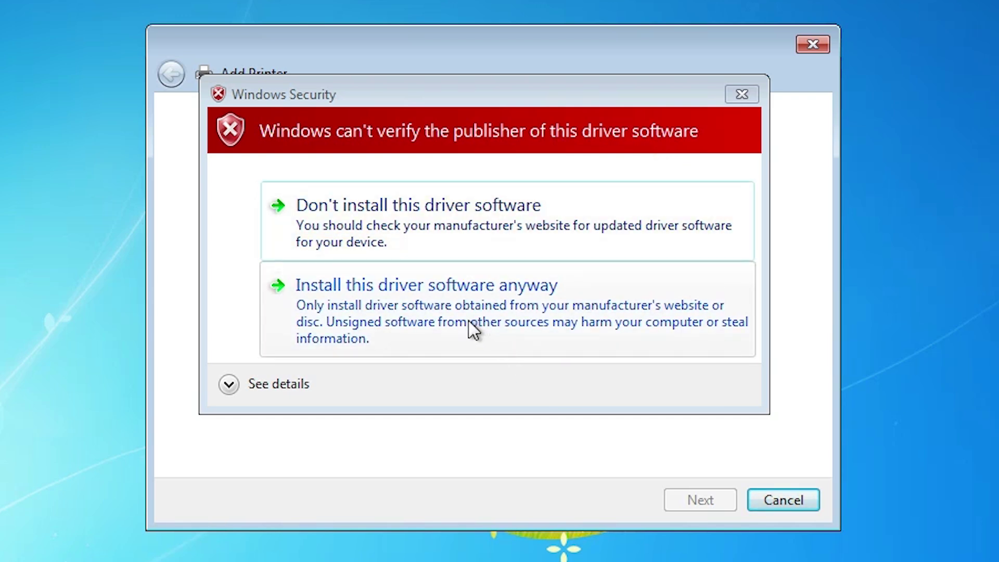
Allow the unverified L3210 driver to install, then finish the wizard once EPSON L3216 is added.
{"action": "left_click", "coordinate": [530, 304]}
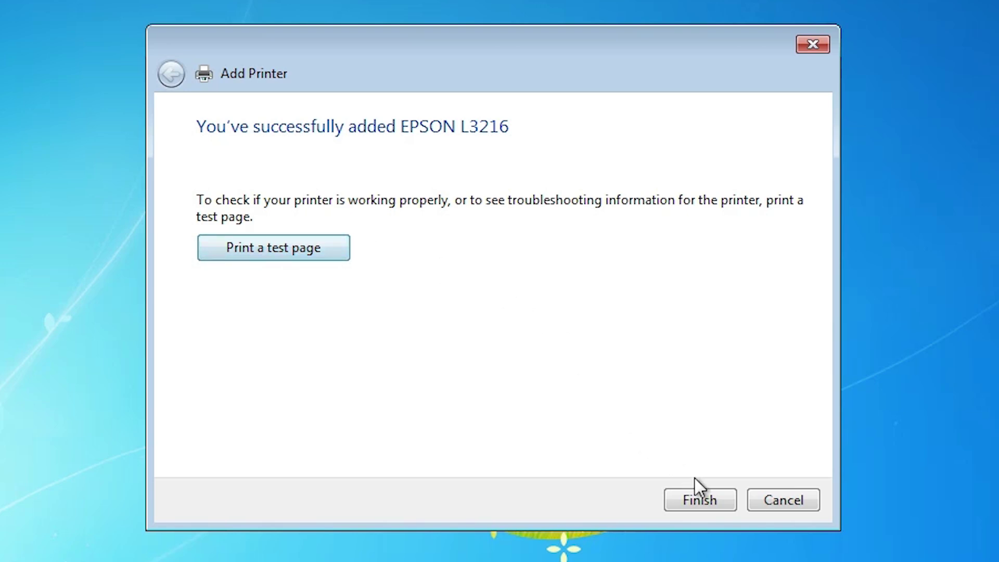
{"action": "left_click", "coordinate": [723, 492]}
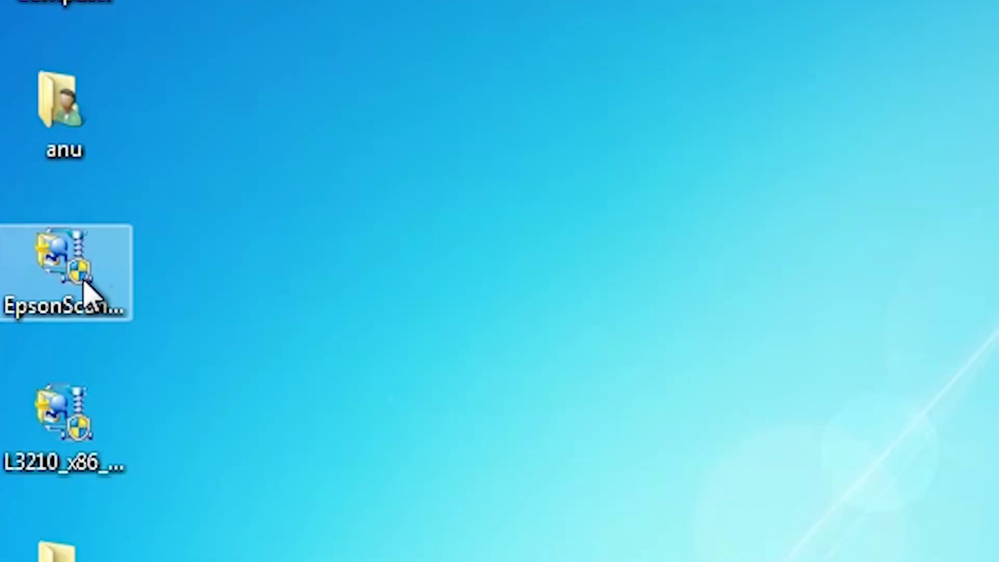
Run the EpsonScan2 installer package from the desktop as administrator.
{"action": "left_click", "coordinate": [22, 461]}
{"action": "left_click", "coordinate": [123, 285]}
{"action": "left_click", "coordinate": [67, 286]}
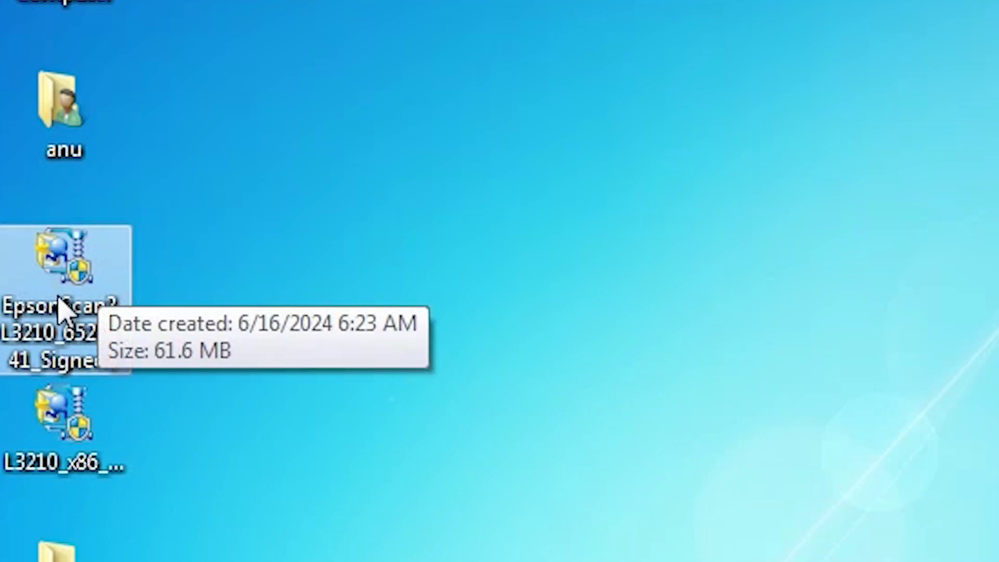
{"action": "right_click", "coordinate": [73, 277]}
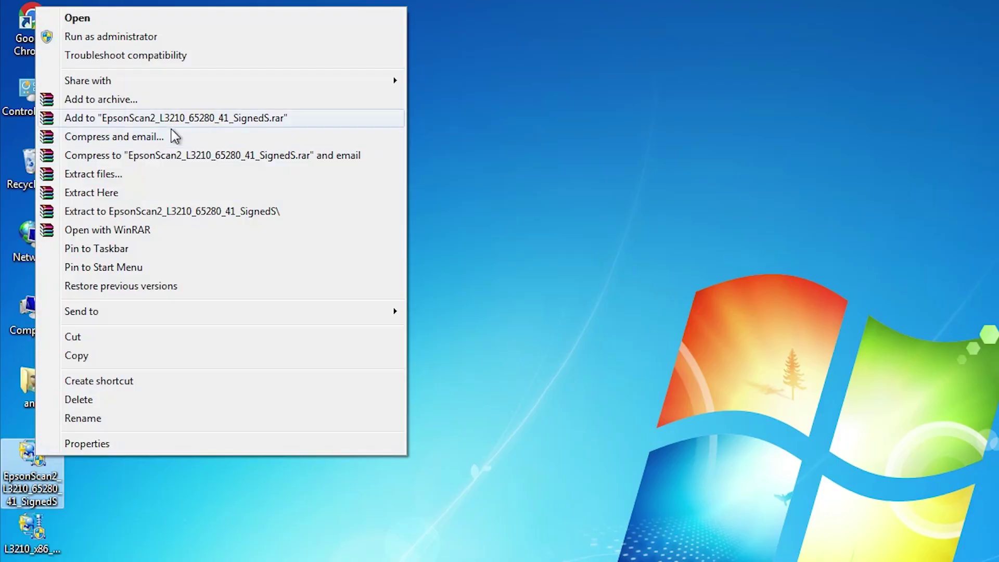
{"action": "left_click", "coordinate": [109, 37]}
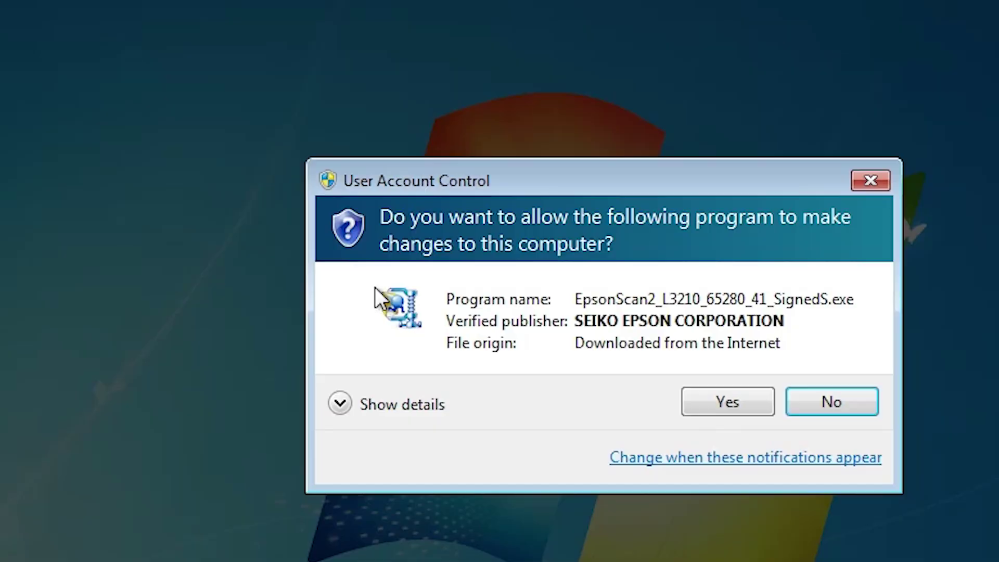
{"action": "left_click", "coordinate": [613, 349]}
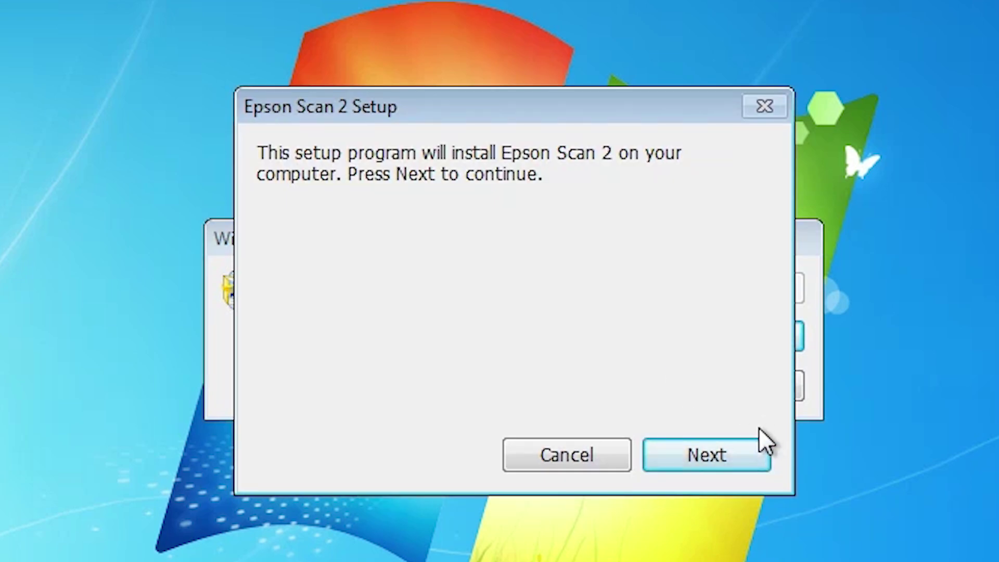
Accept the Epson Scan 2 licence and install it, allowing the unsigned scanner driver.
{"action": "left_click", "coordinate": [752, 450]}
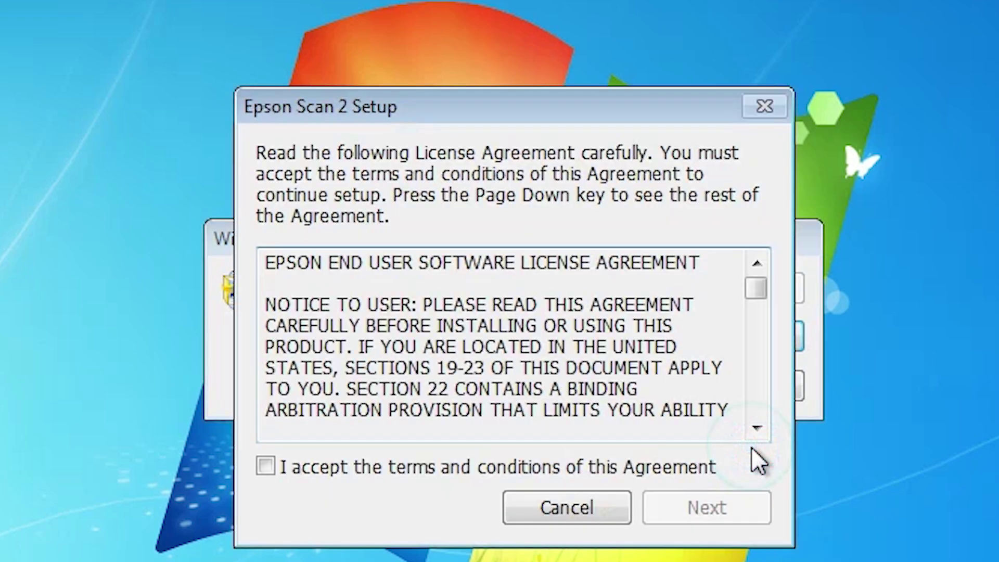
{"action": "left_click", "coordinate": [417, 461]}
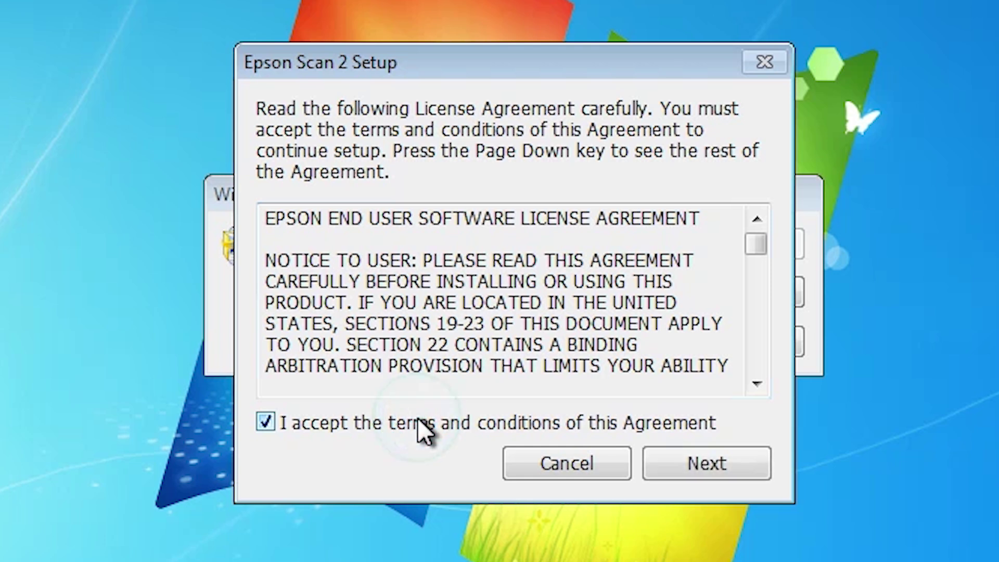
{"action": "left_click", "coordinate": [675, 458]}
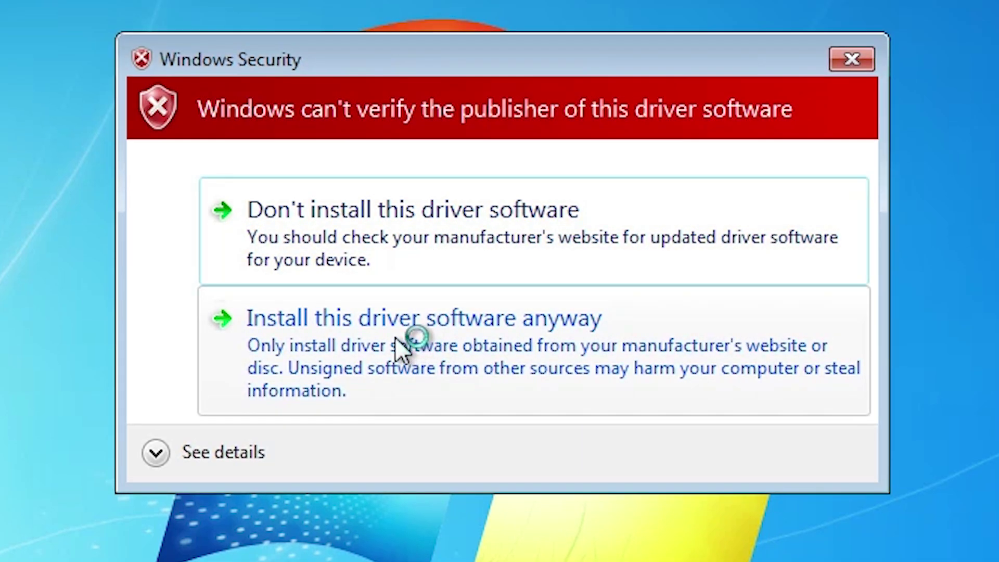
{"action": "left_click", "coordinate": [395, 337]}
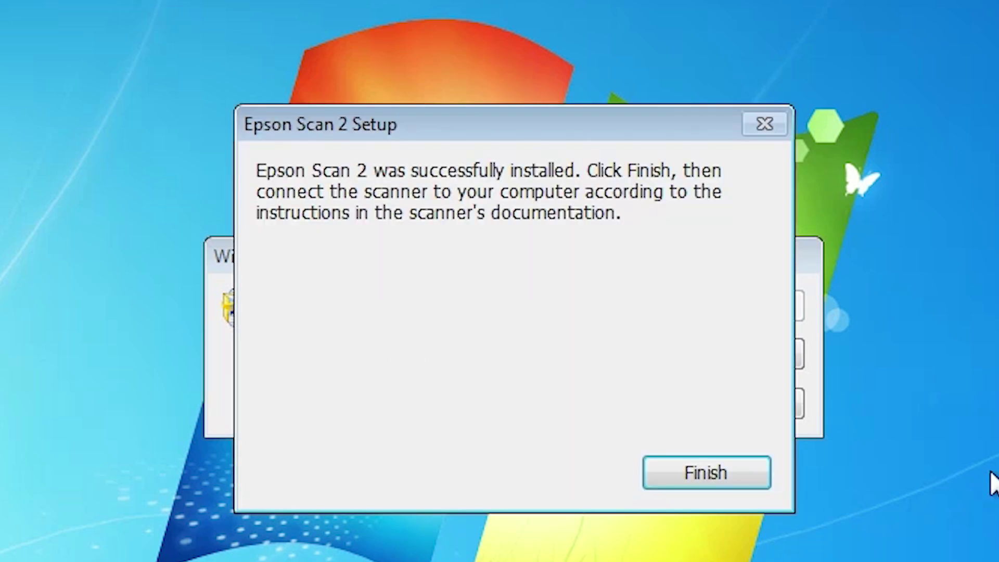
Close Epson Scan 2 Setup and check EPSON L3216's Ready status in Control Panel's Devices and Printers.
{"action": "left_click", "coordinate": [709, 467]}
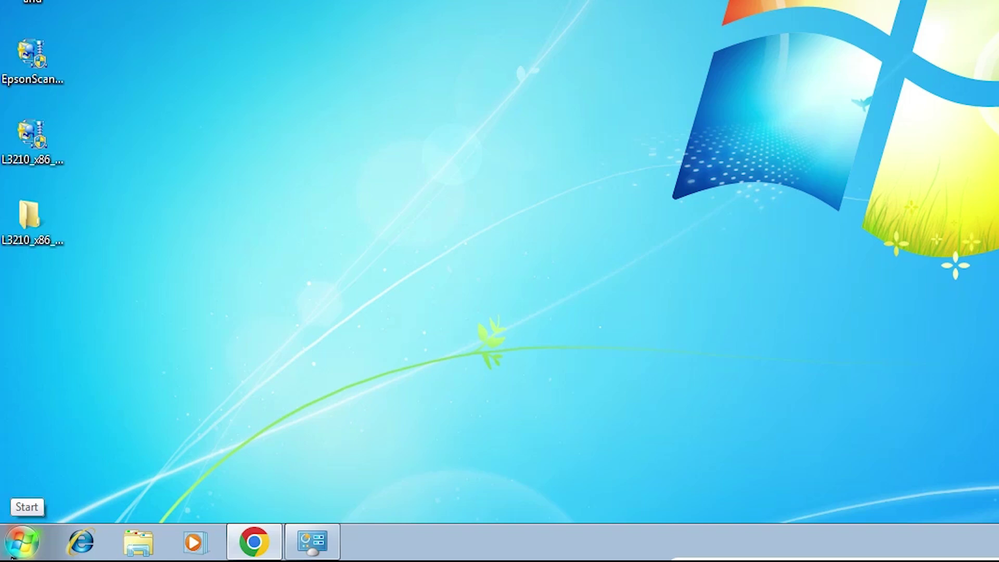
{"action": "left_click", "coordinate": [13, 554]}
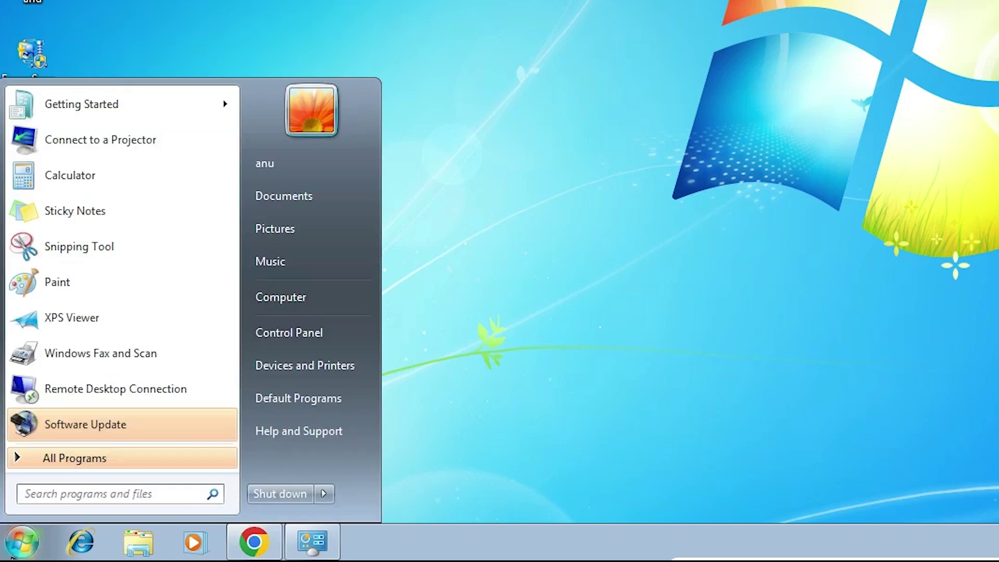
{"action": "left_click", "coordinate": [323, 332]}
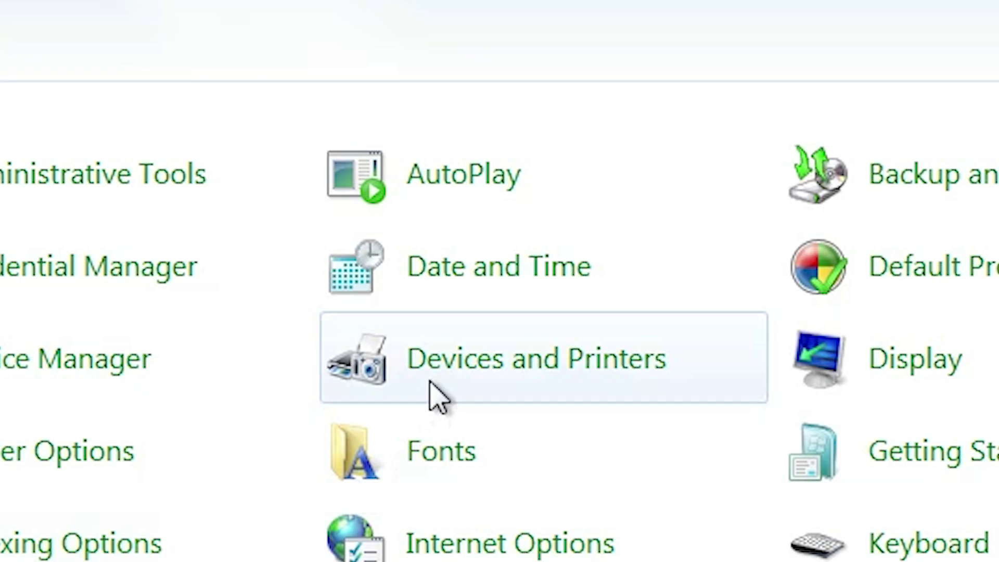
{"action": "left_click", "coordinate": [430, 389]}
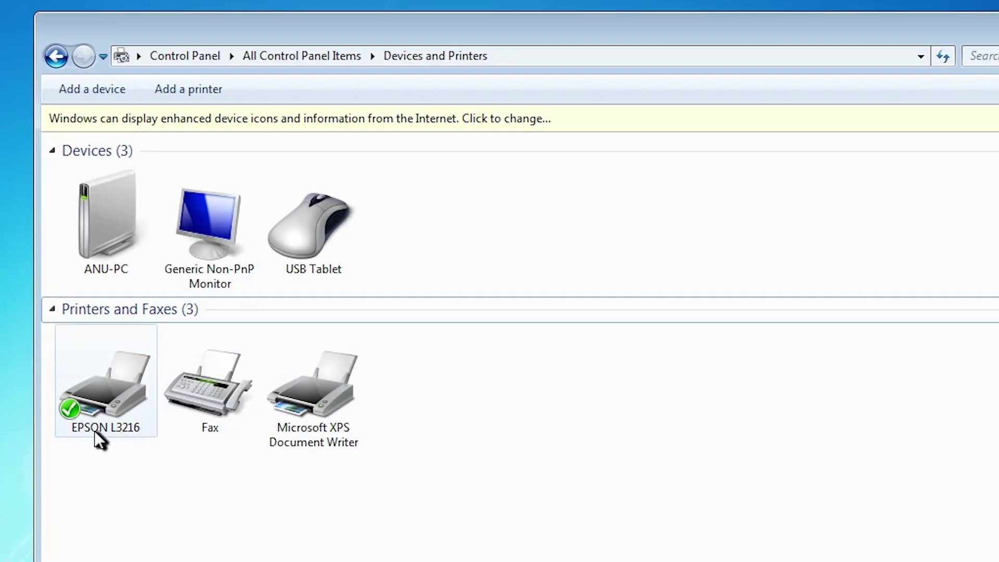
{"action": "mouse_move", "coordinate": [127, 436]}
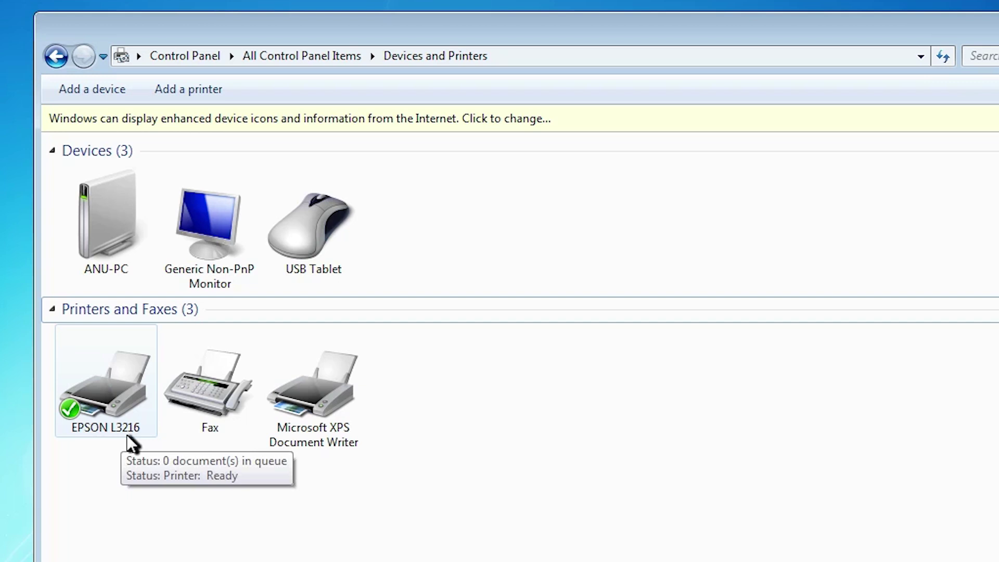